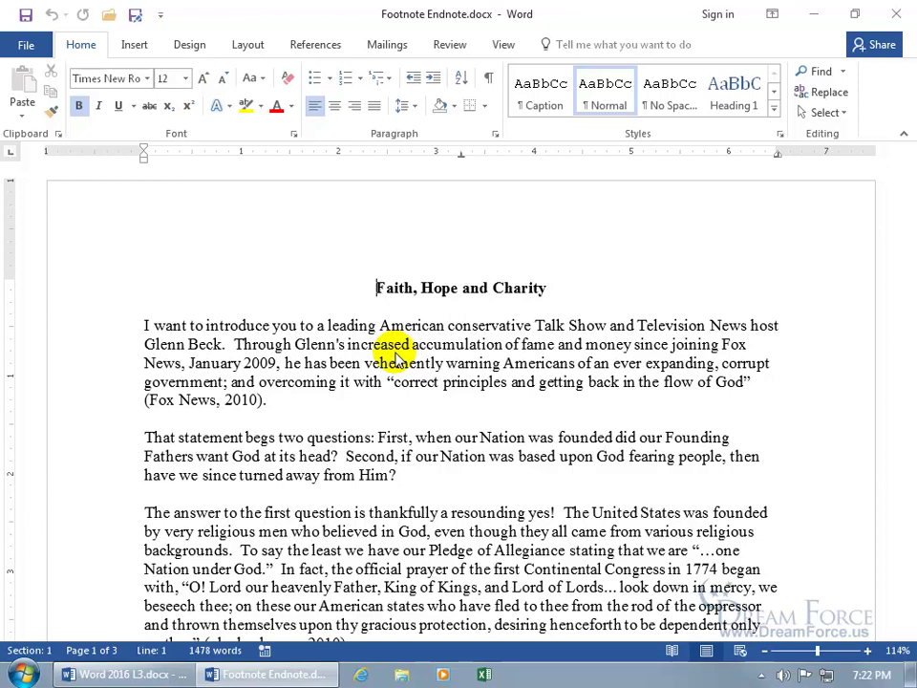
Step: Place the cursor right after 'yes!' in the third paragraph and bring up the References tab
scroll(397, 356, down, 2)
click(554, 416)
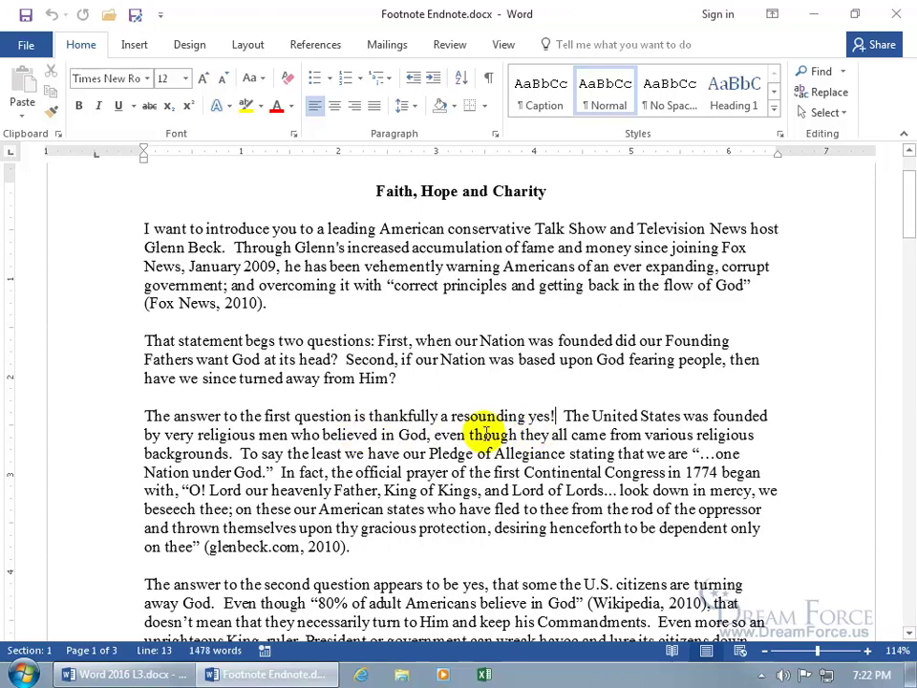
click(315, 45)
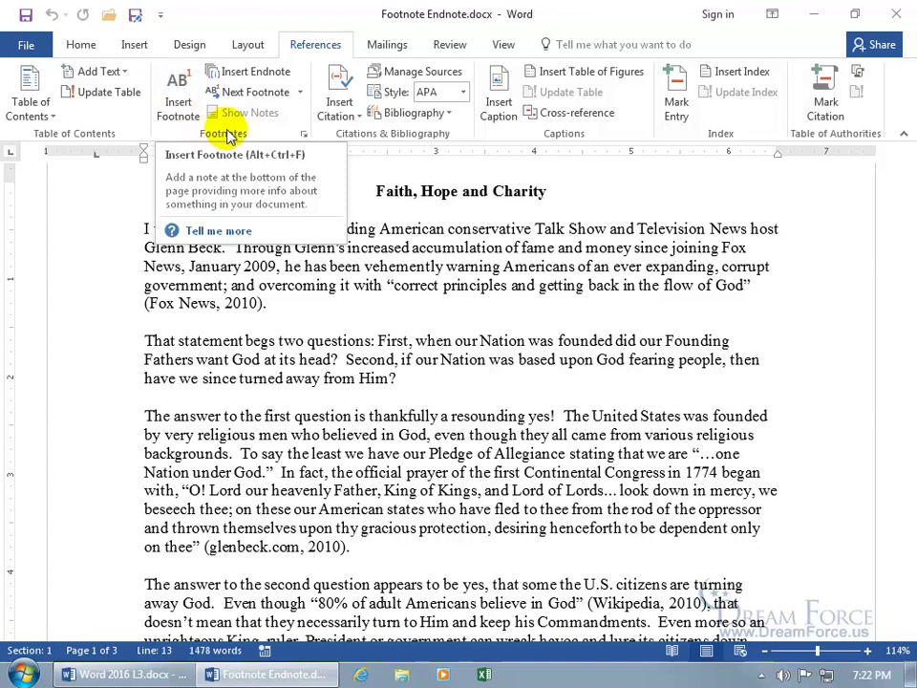
Step: Insert footnote 1 after 'yes!' and check it by jumping between the note and its mark
click(303, 137)
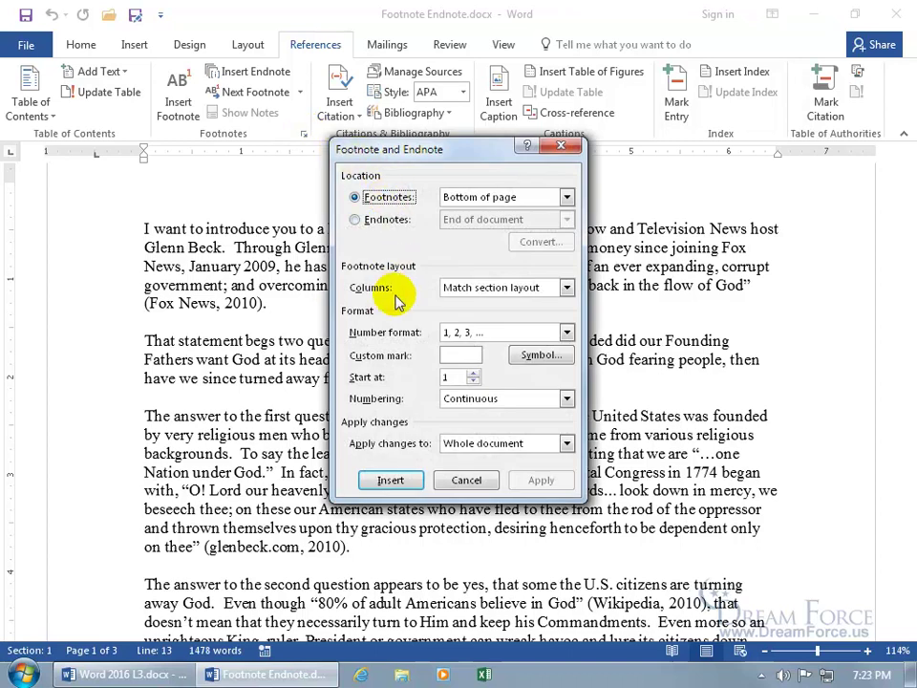
click(562, 145)
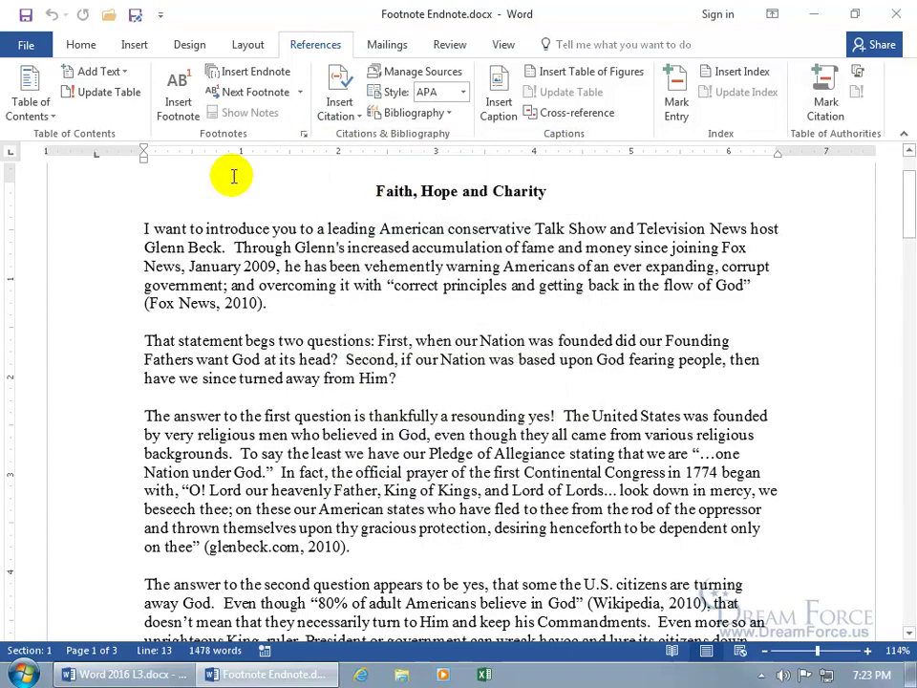
click(176, 116)
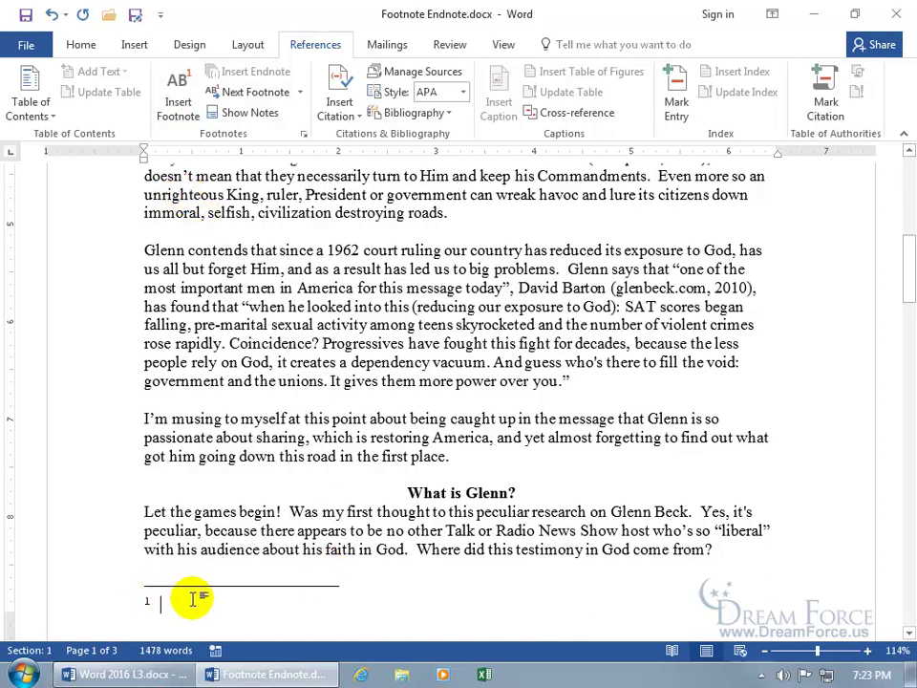
double_click(159, 602)
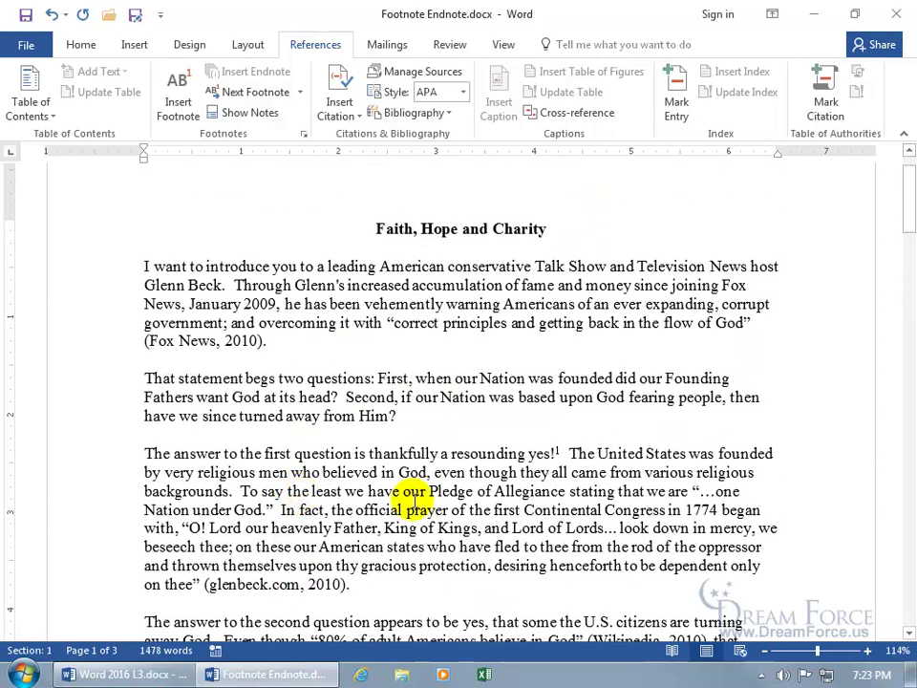
double_click(559, 454)
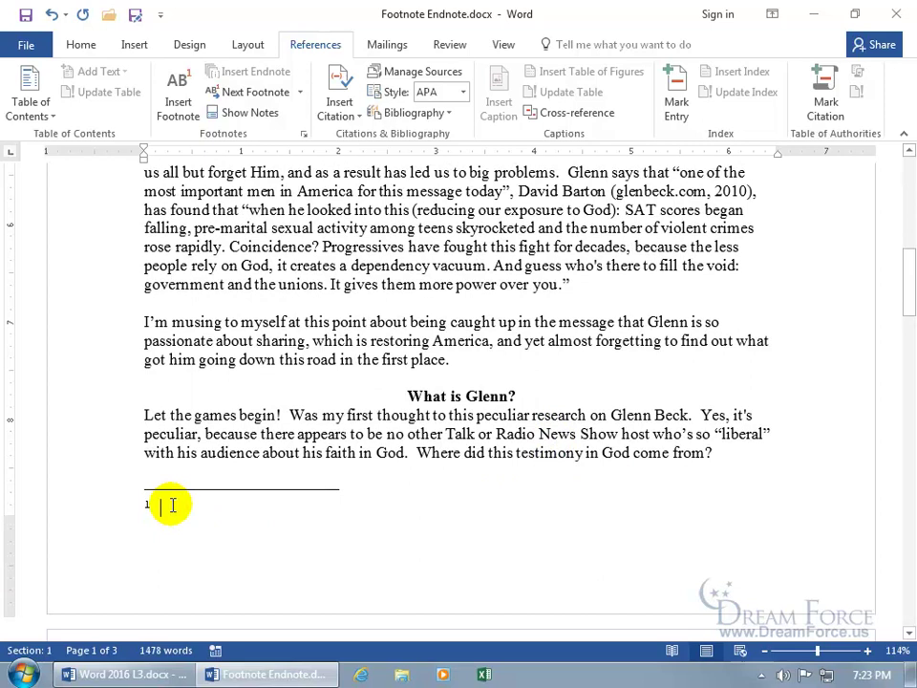
Step: Type 'As our currency says we're One Nation Under God...also see Declaration of Independence.' as footnote 1, then return to its mark
text(As our currency says we're One Nation Under God...also see Declaration of Independence.)
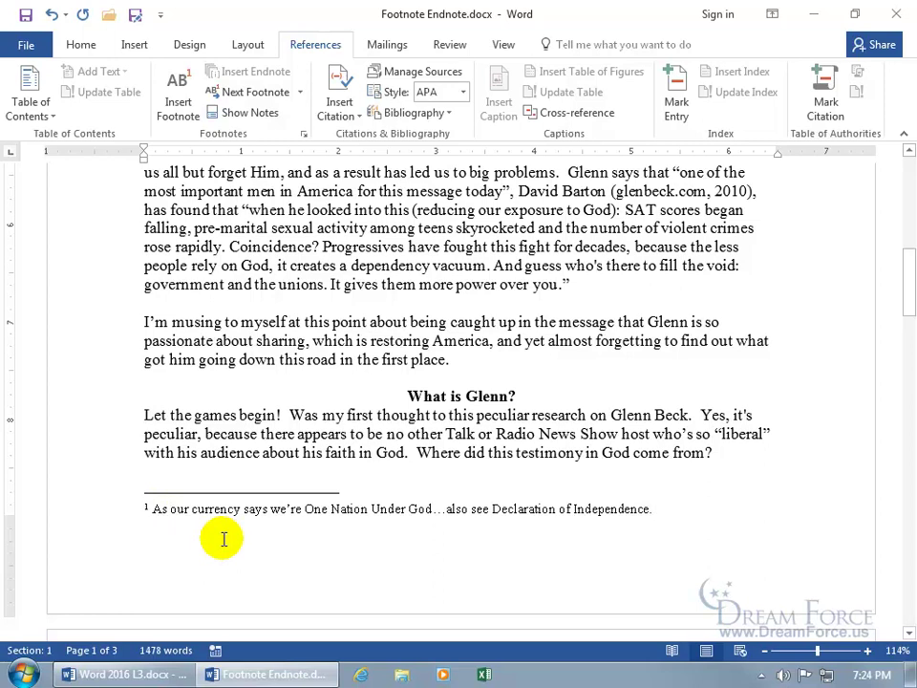
double_click(144, 507)
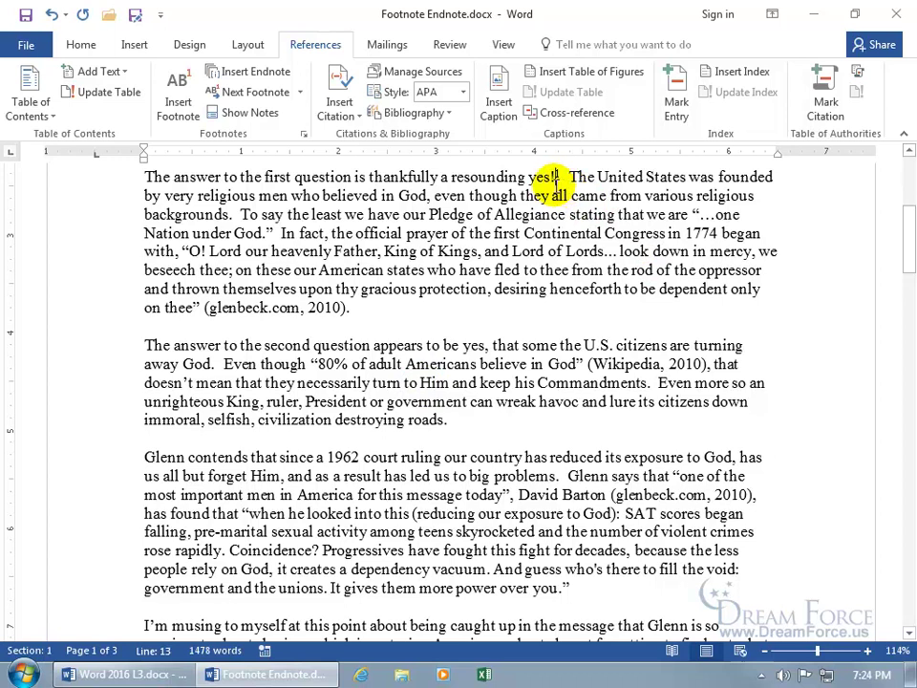
mouse_move(564, 176)
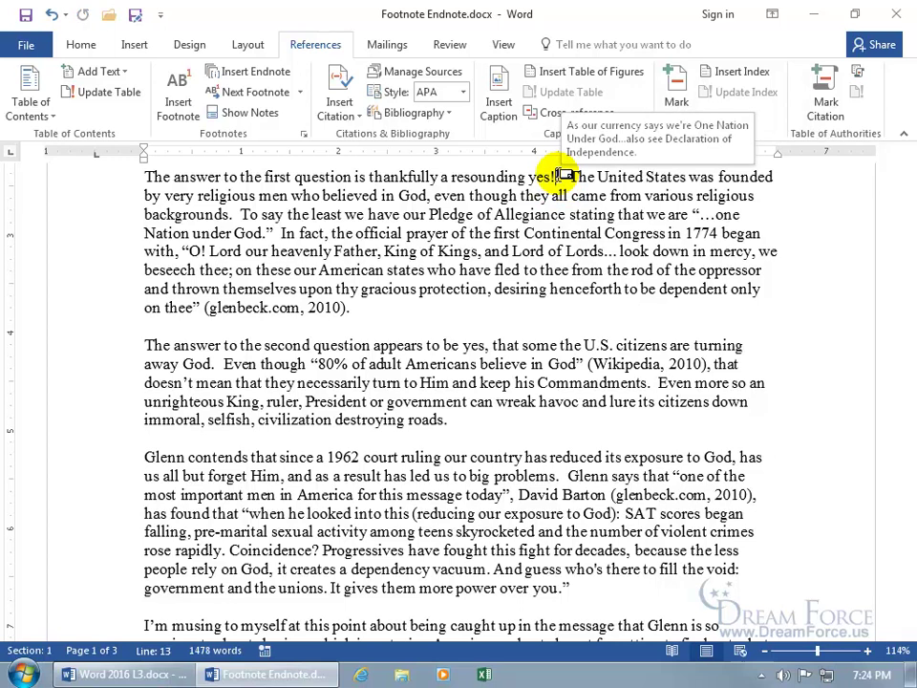
double_click(559, 175)
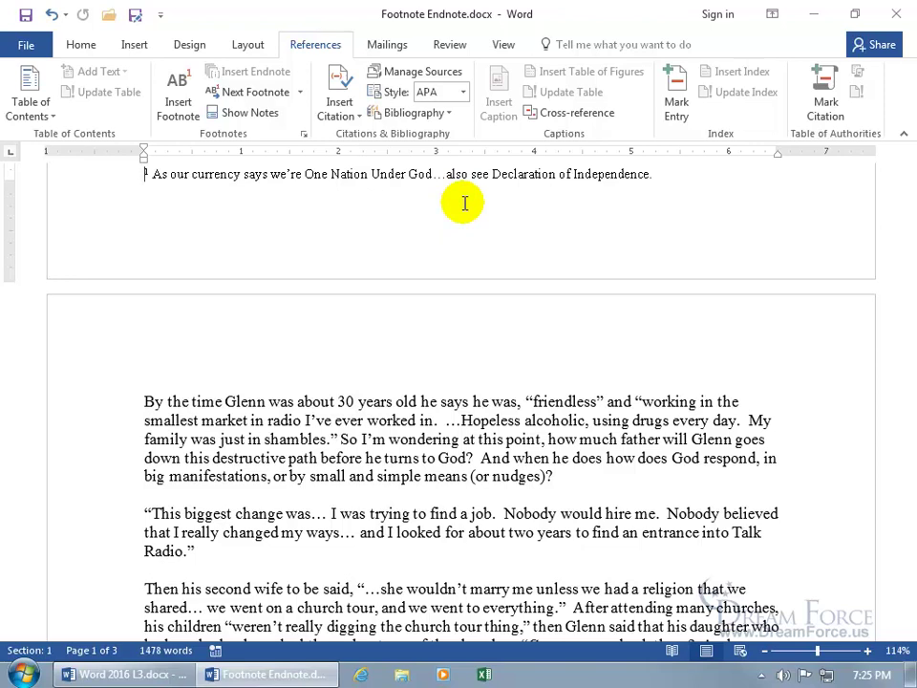
scroll(464, 202, up, 3)
scroll(464, 203, up, 2)
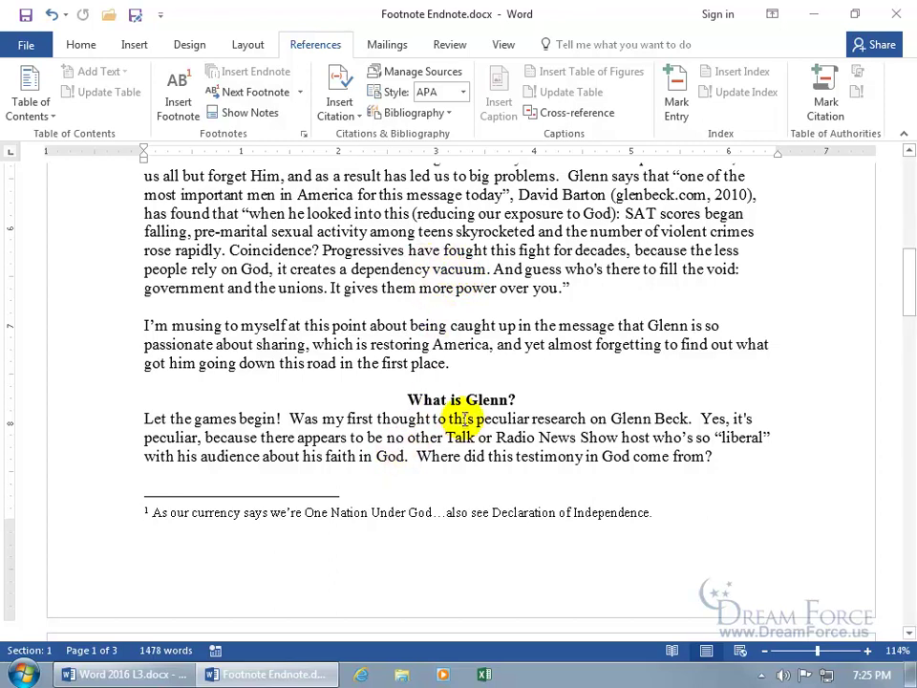
scroll(462, 421, up, 4)
scroll(465, 417, up, 4)
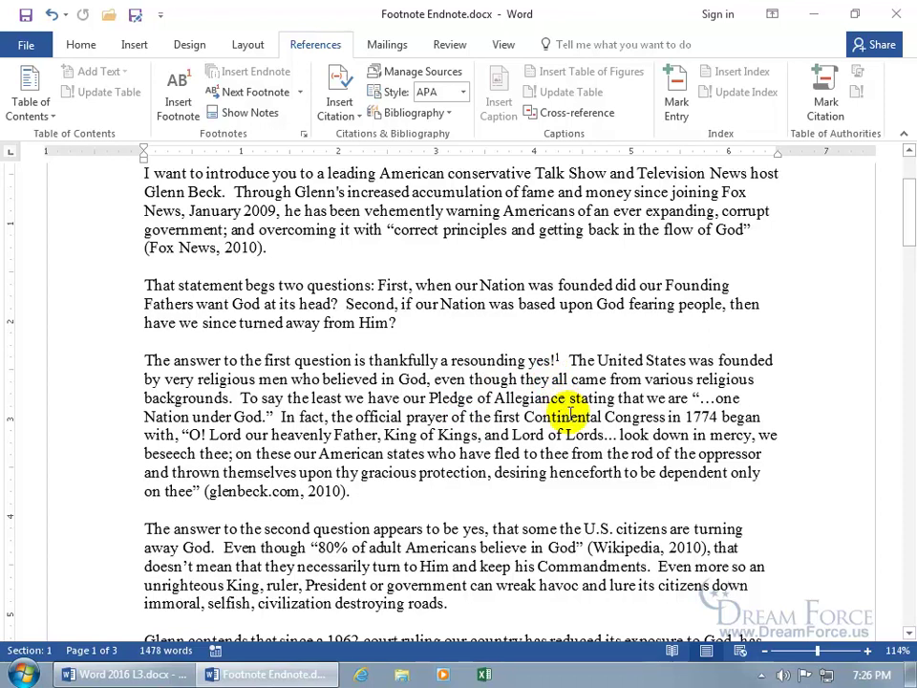
Step: Place the cursor after 'Him?' in the second paragraph and open the Footnote and Endnote dialog
click(405, 323)
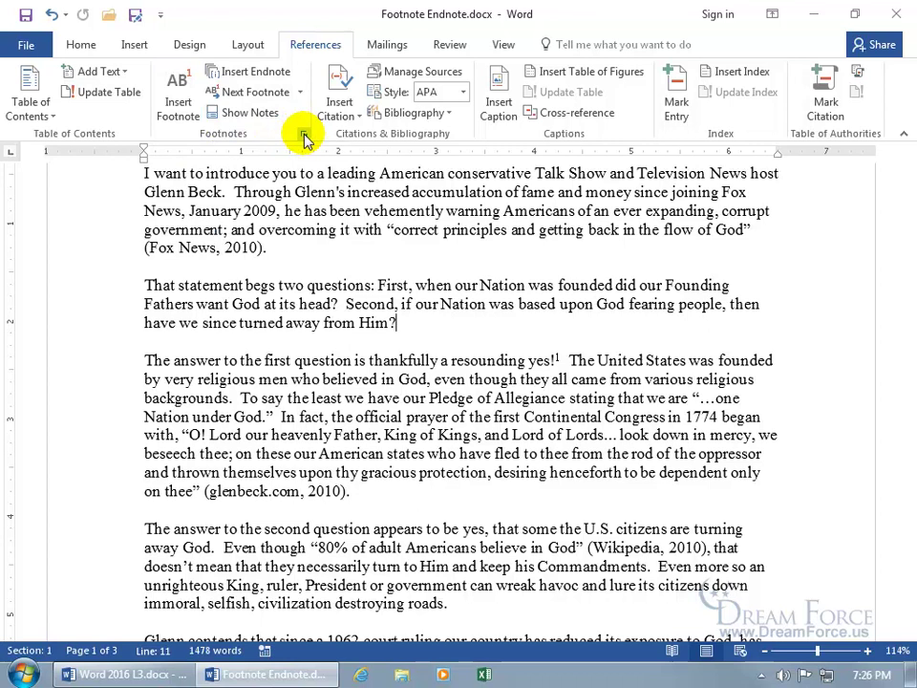
click(303, 137)
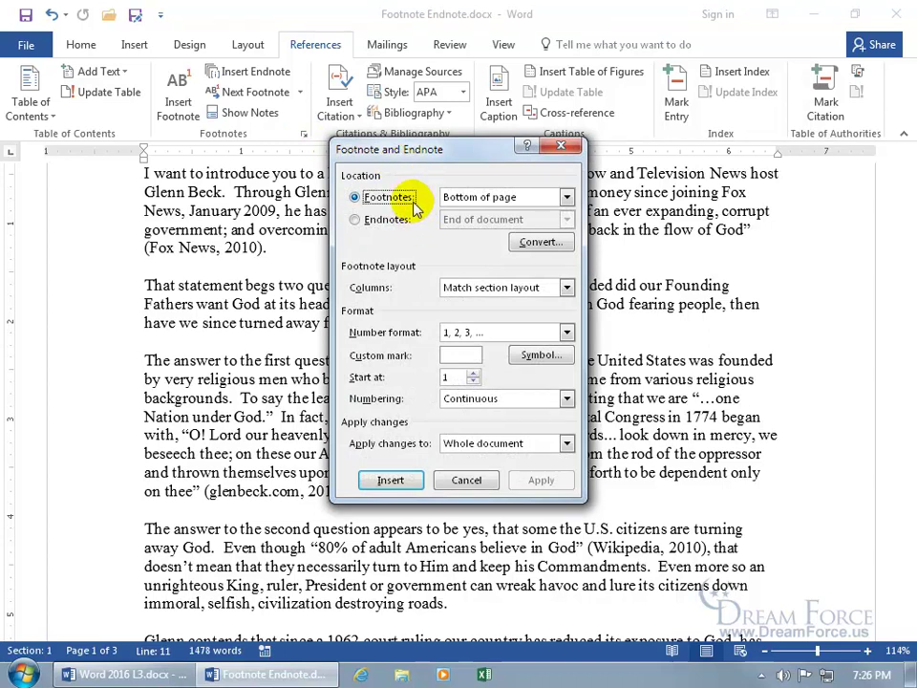
Step: Keep footnotes at Bottom of page, layout matching section, numbered 1, 2, 3 starting at 1
click(567, 198)
click(483, 212)
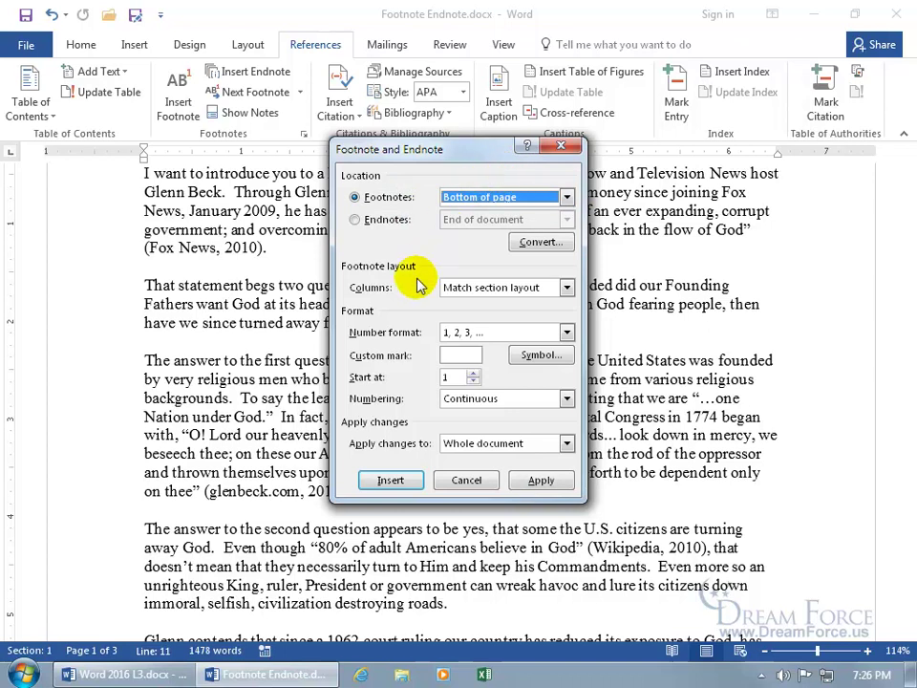
click(551, 290)
click(502, 254)
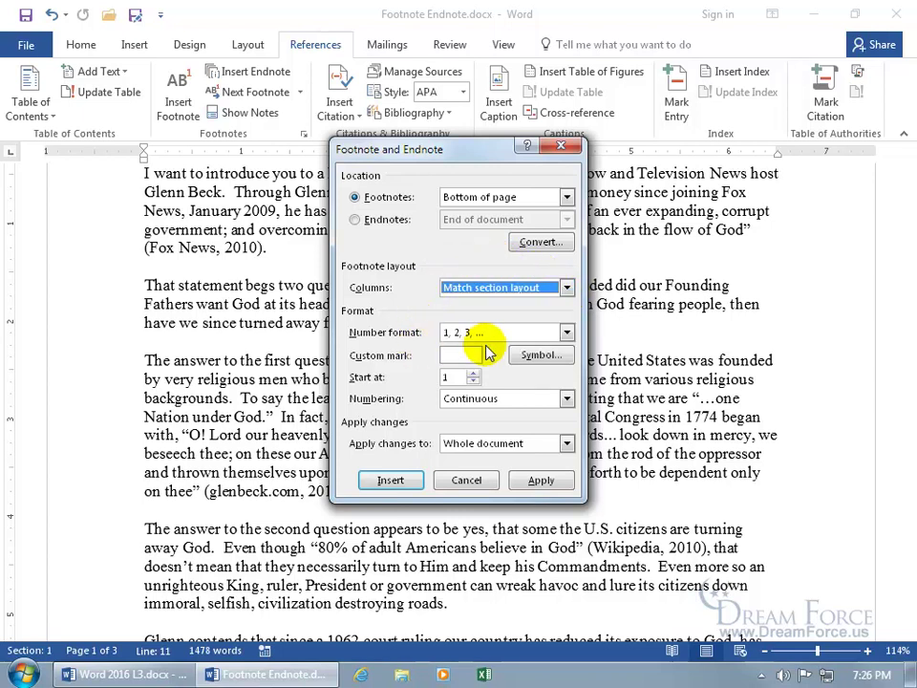
click(566, 333)
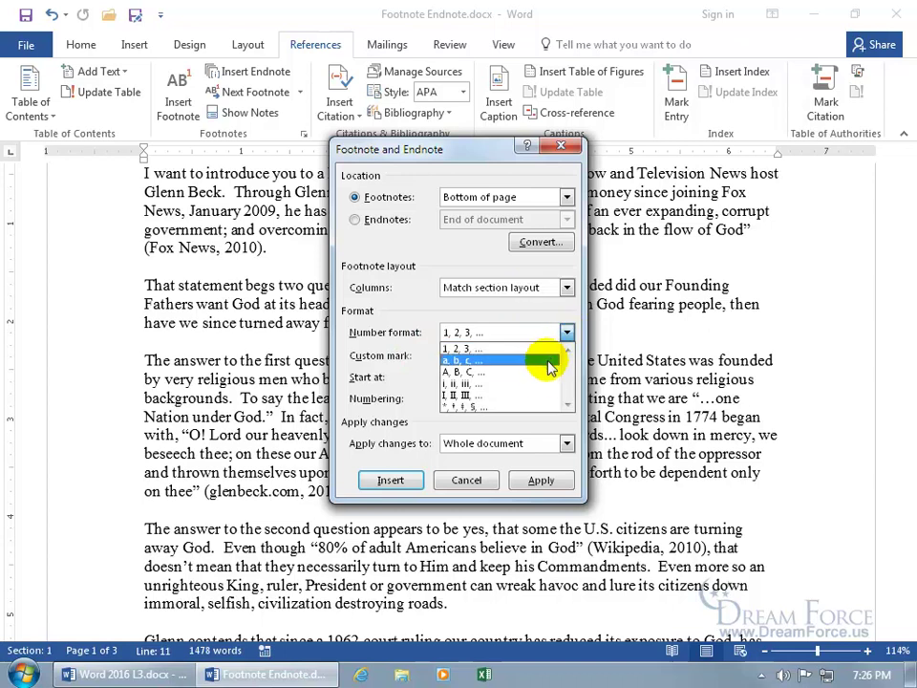
click(438, 357)
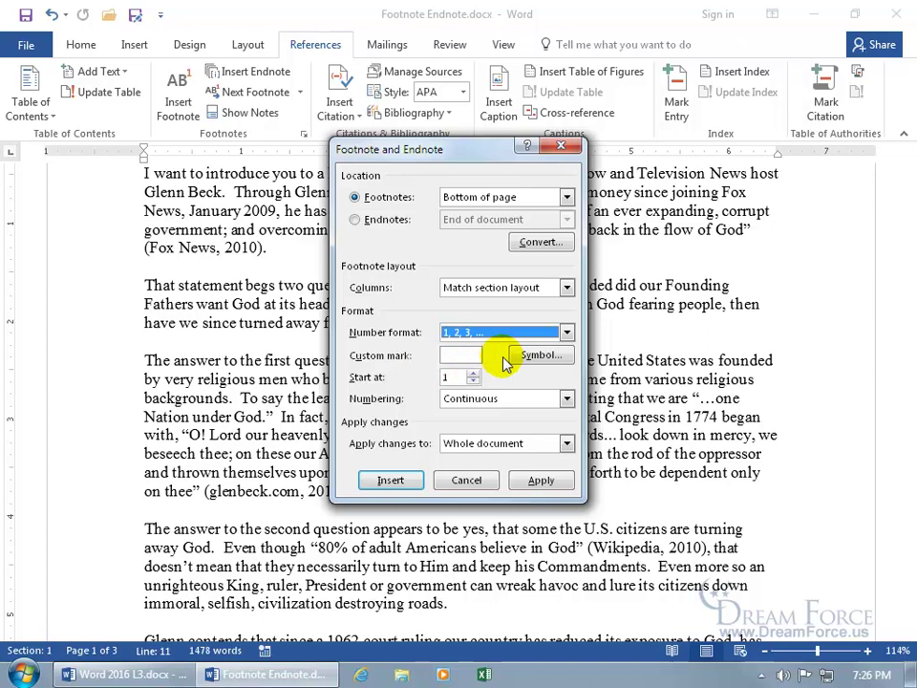
click(473, 373)
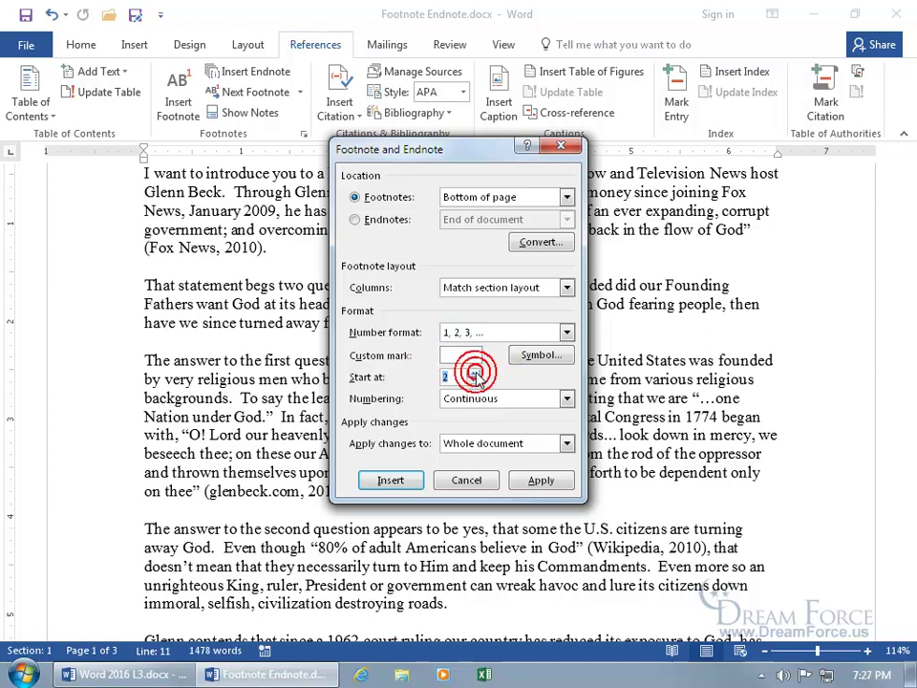
click(473, 382)
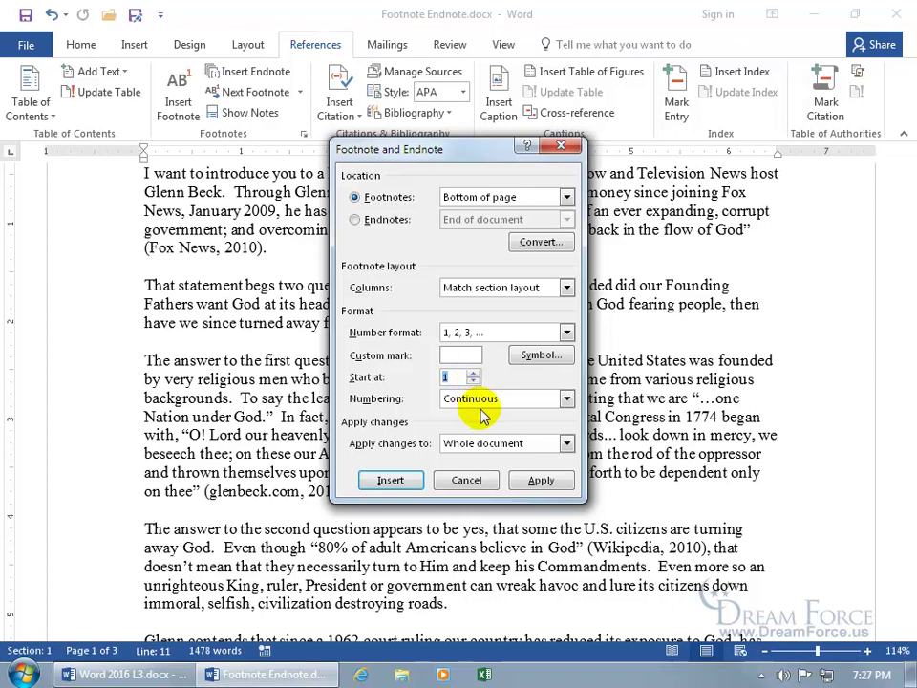
Step: Keep numbering Continuous, apply the settings to the Whole document, and insert the footnote
click(568, 399)
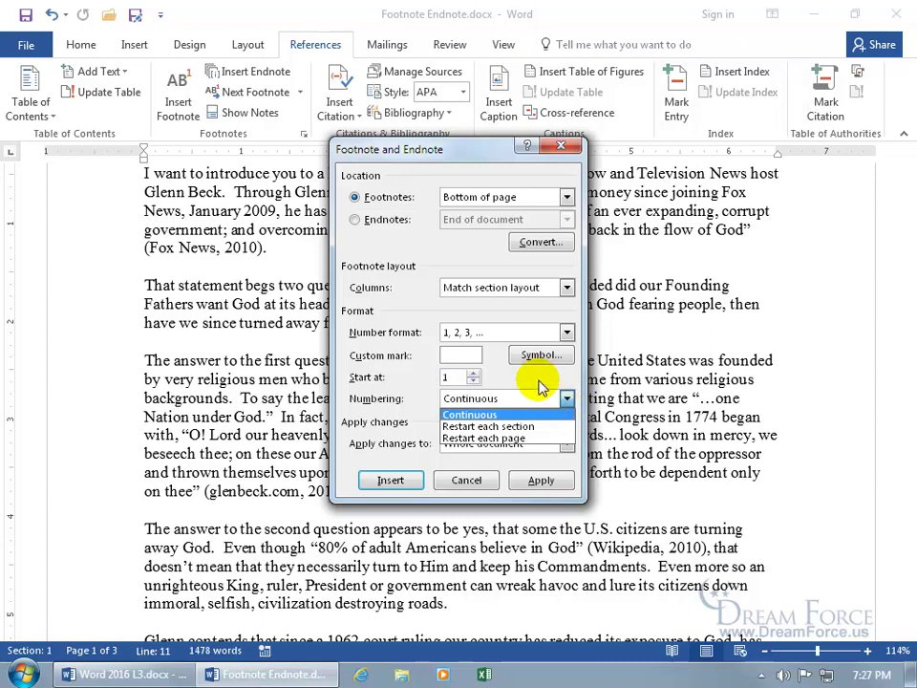
click(531, 382)
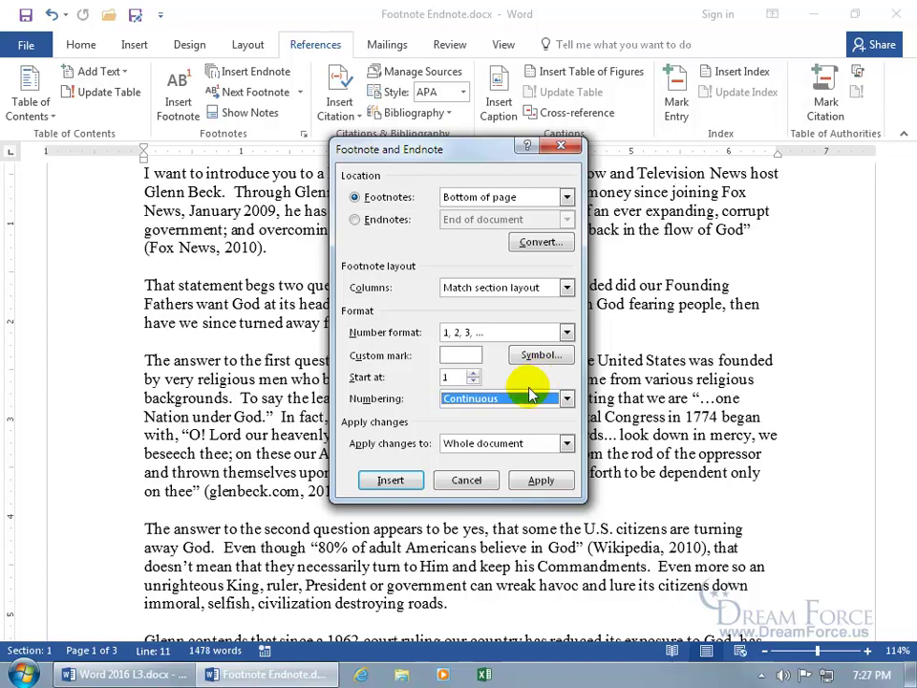
click(566, 443)
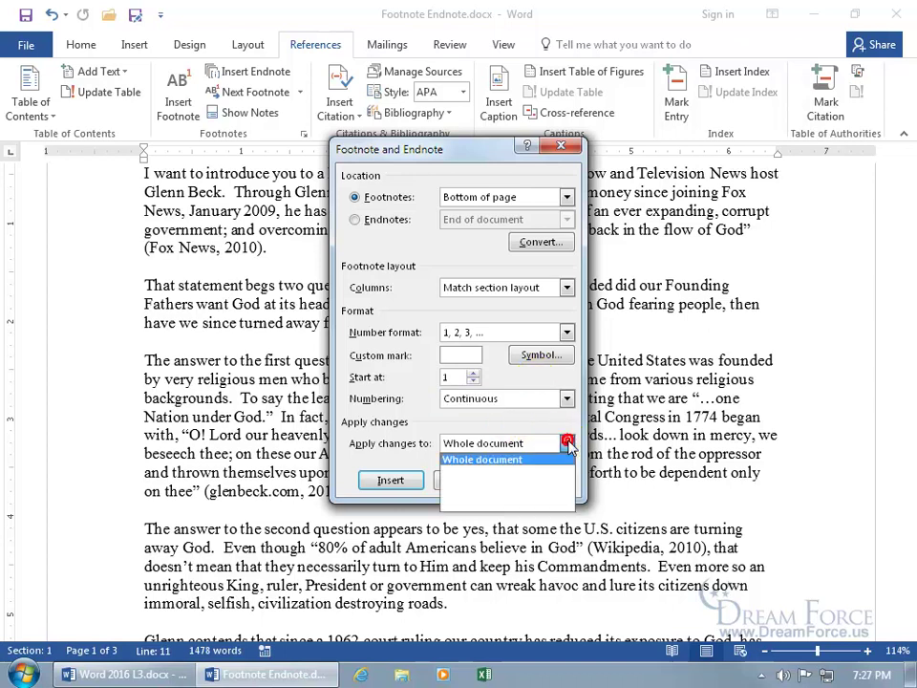
click(523, 464)
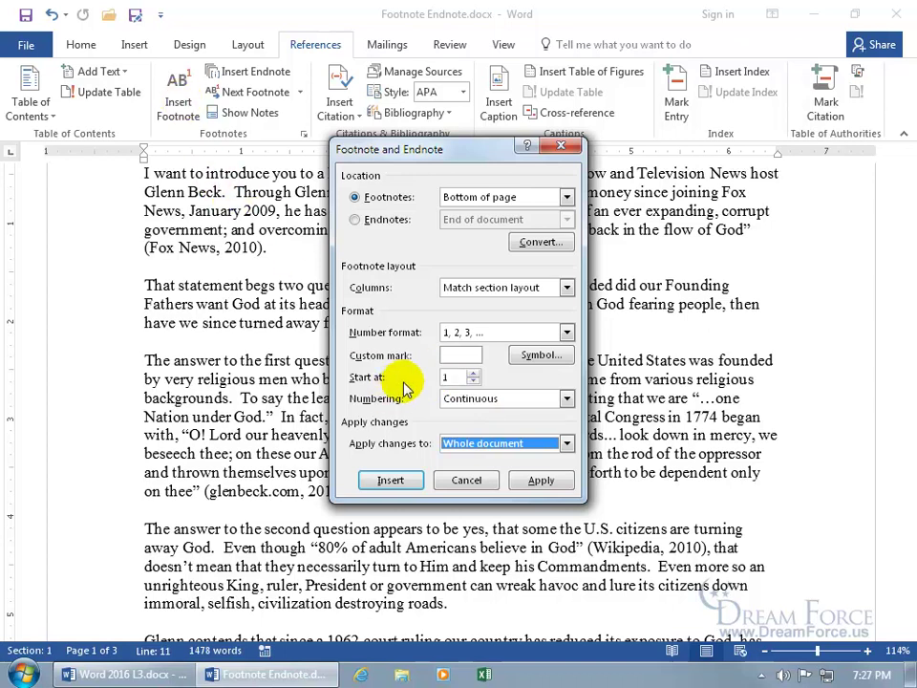
click(390, 479)
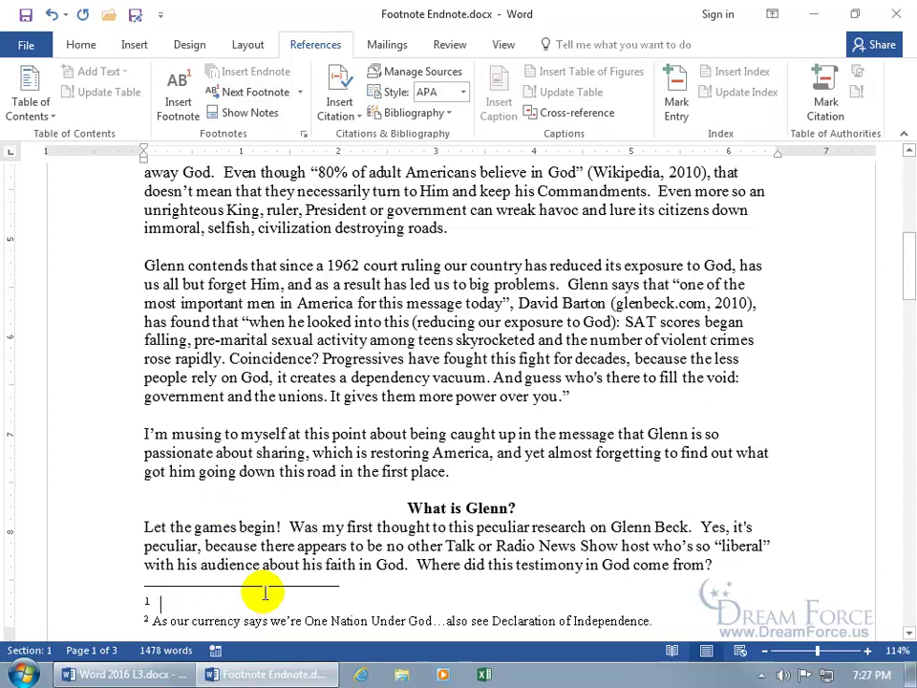
Step: Type 'Is now a footnote :)' as footnote 1 and jump to its reference
text(Is now a footnote :))
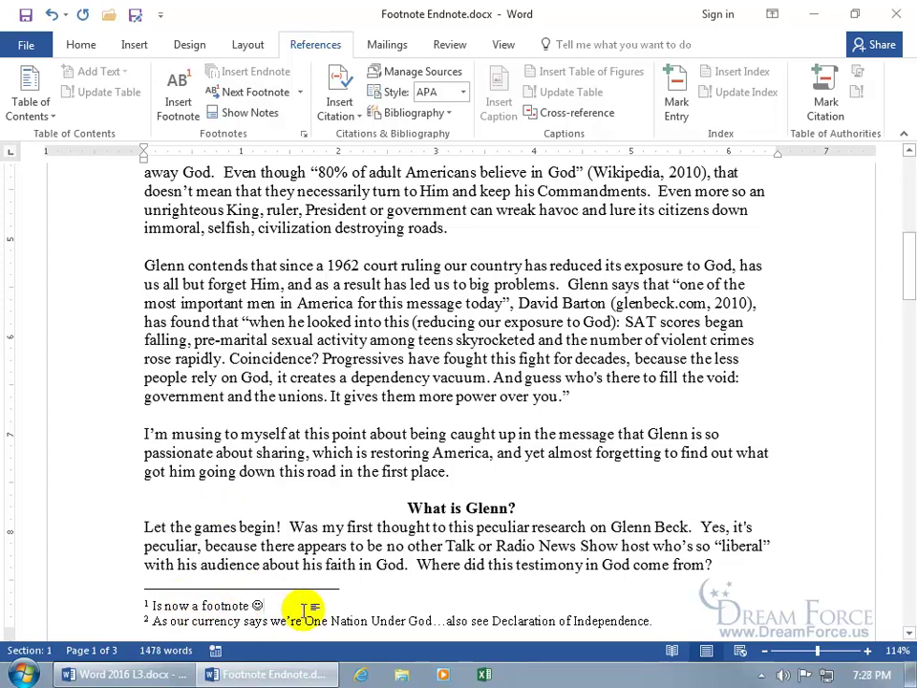
double_click(146, 604)
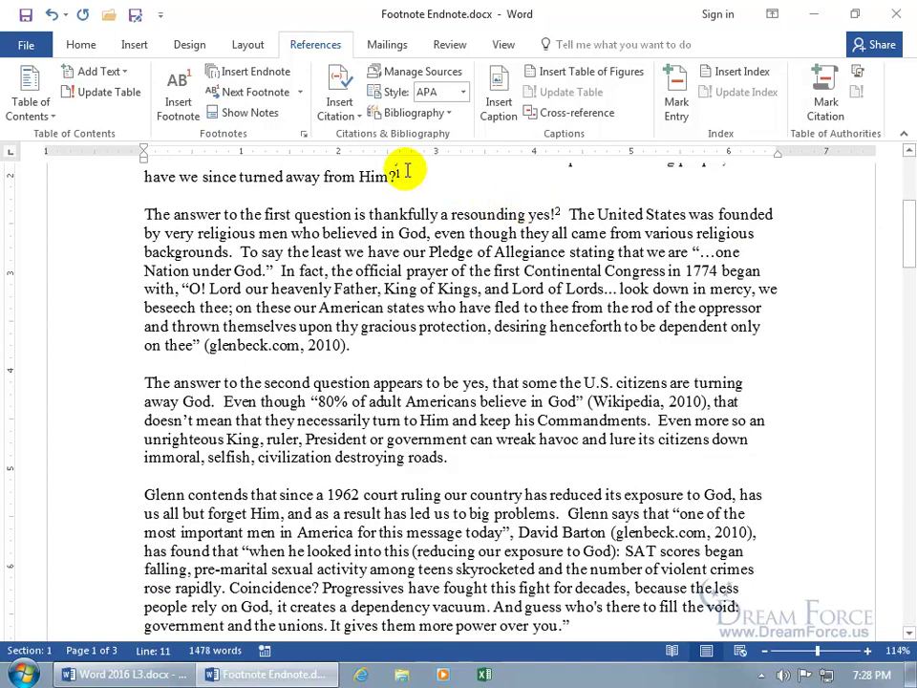
mouse_move(404, 174)
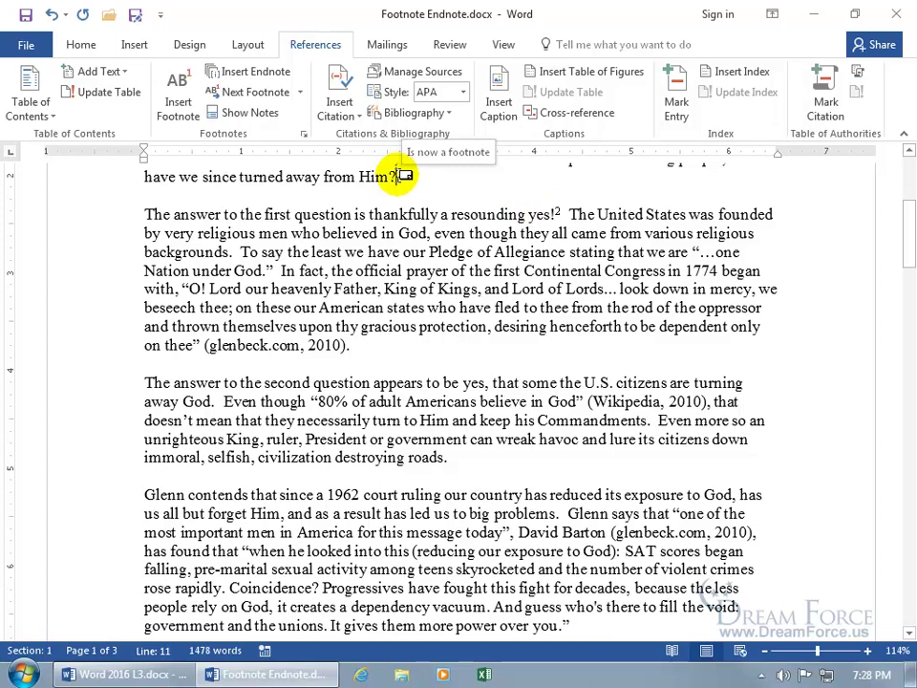
Step: Place the cursor after '(Fox News, 2010).' in the essay's opening paragraph
scroll(404, 191, up, 3)
scroll(415, 234, up, 1)
click(293, 246)
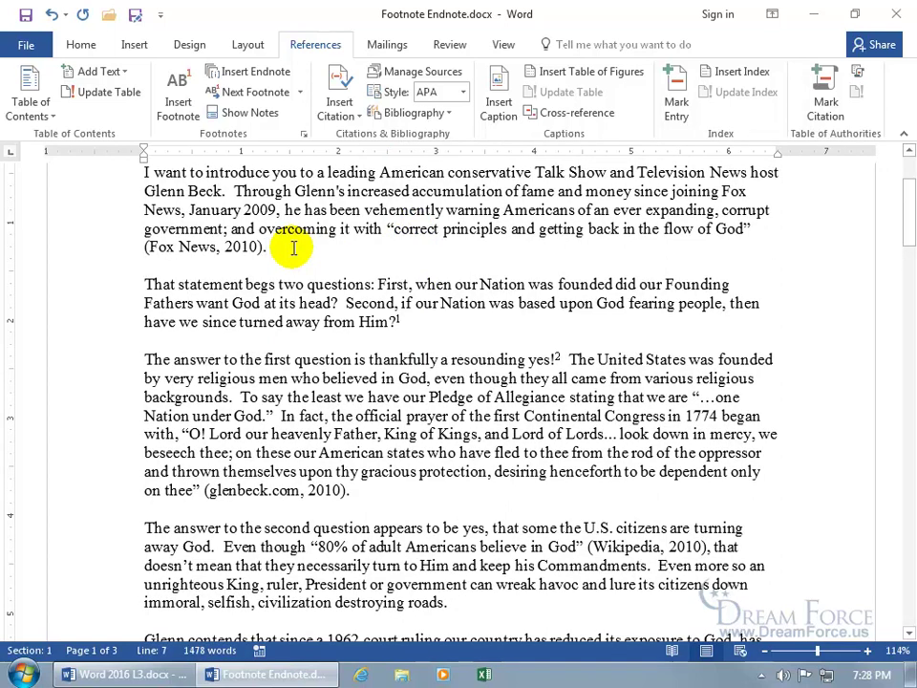
scroll(291, 257, up, 1)
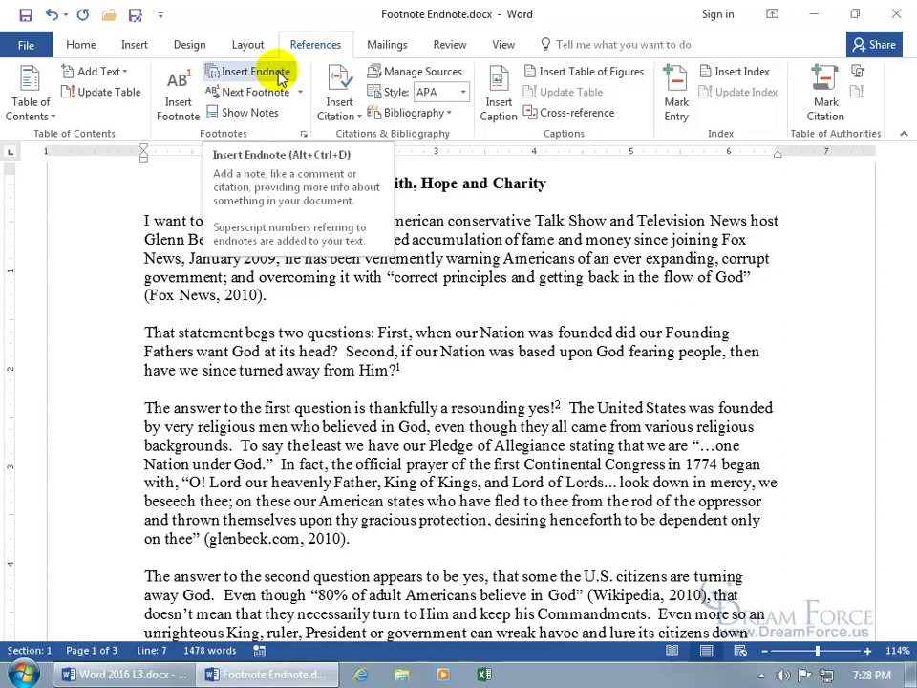
Step: Insert endnote 1 after '(Fox News, 2010).' so it appears at the document's end
click(304, 136)
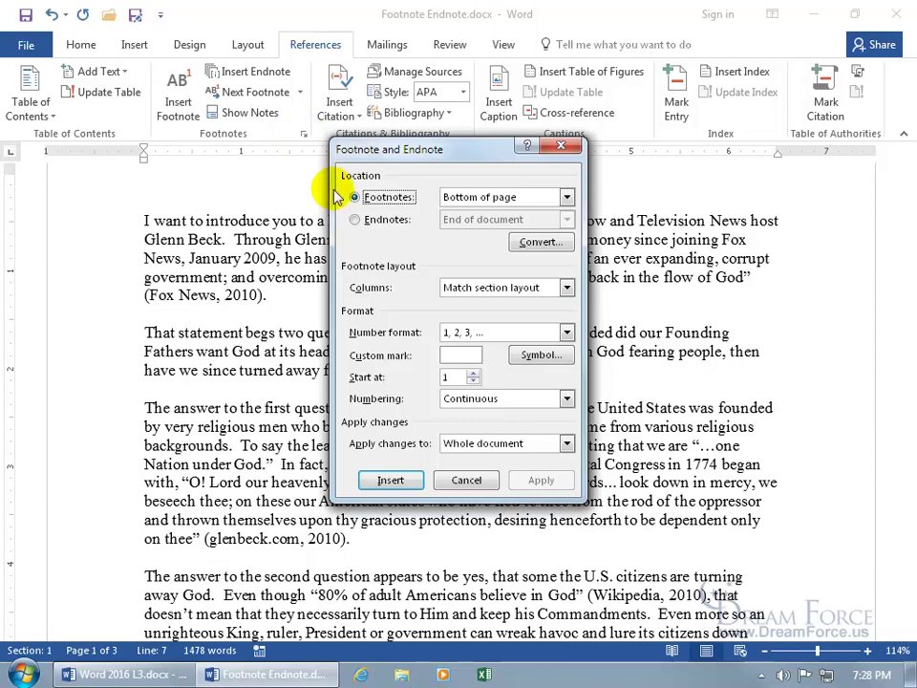
click(355, 220)
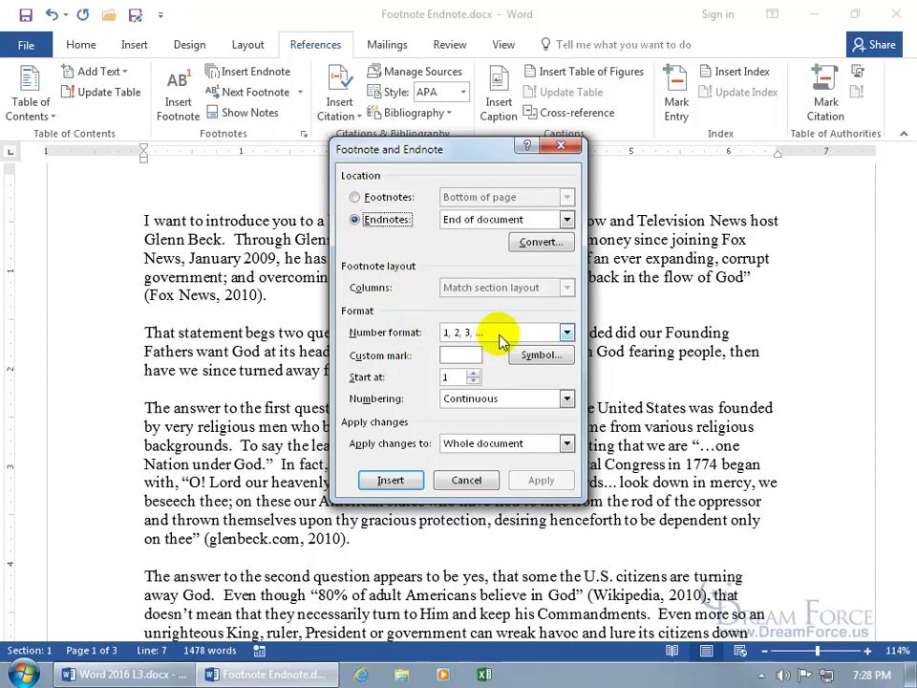
click(564, 146)
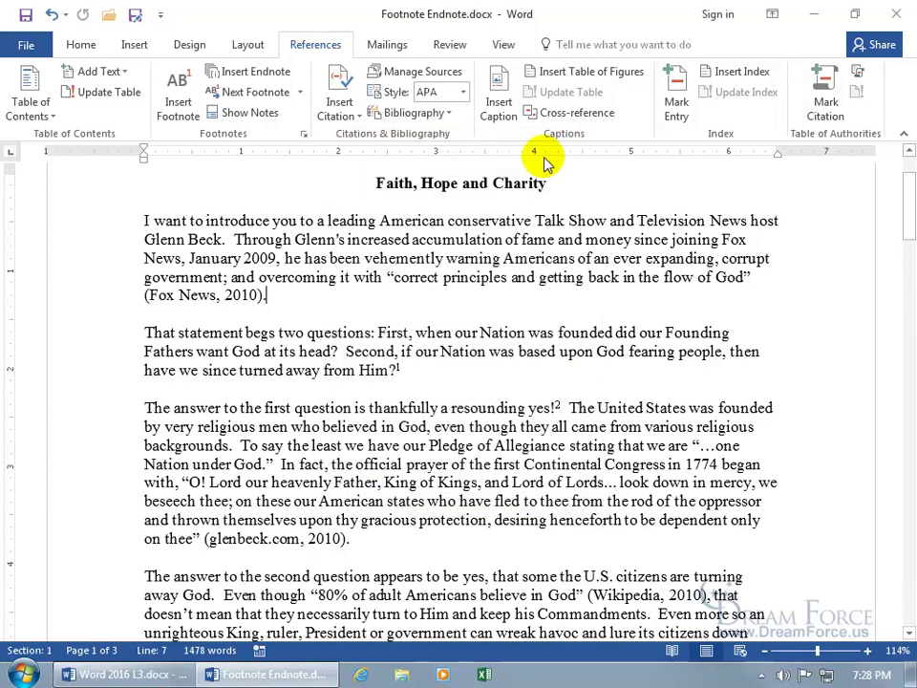
click(265, 77)
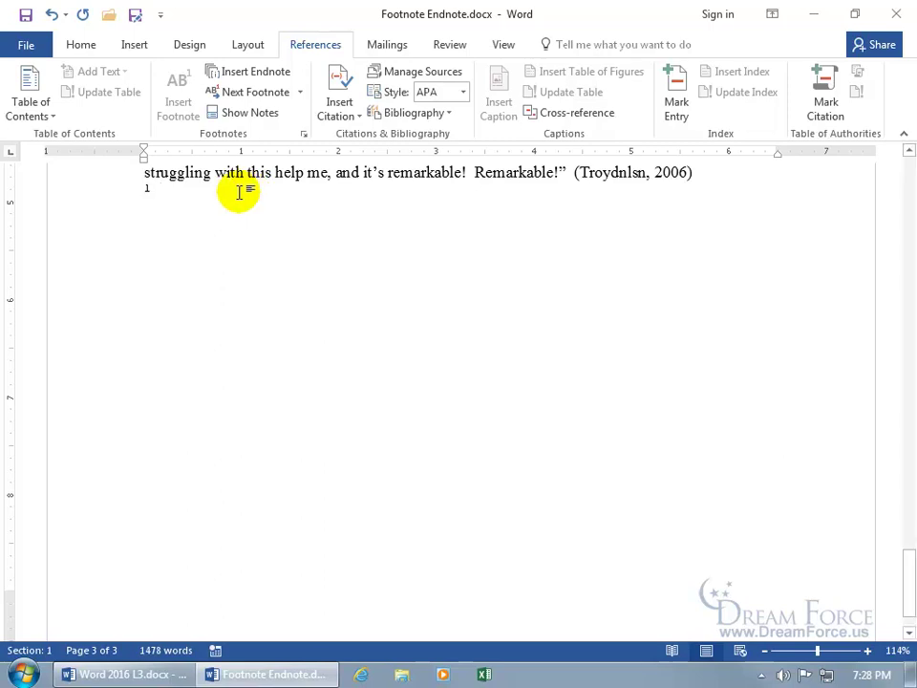
Step: Jump from endnote 1 back to its reference mark after '(Fox News, 2010).' on page 1
scroll(268, 225, up, 4)
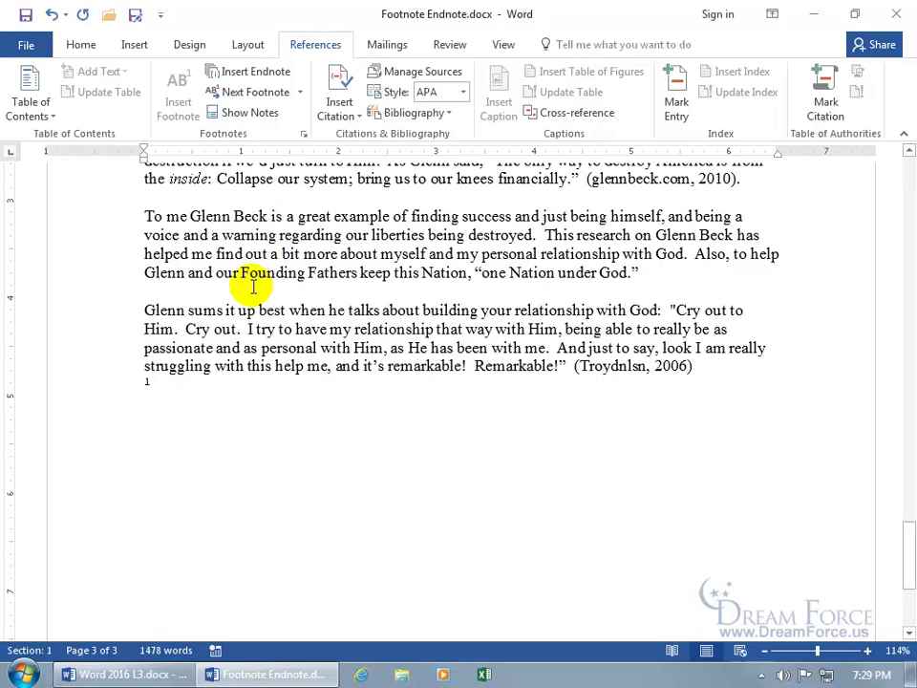
scroll(249, 286, up, 1)
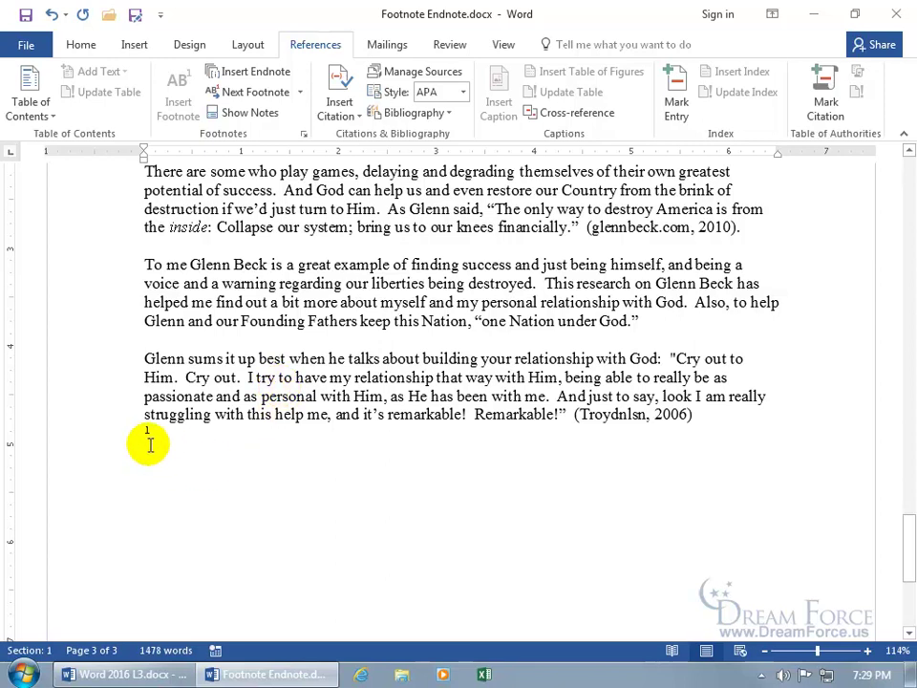
double_click(181, 440)
key(Delete)
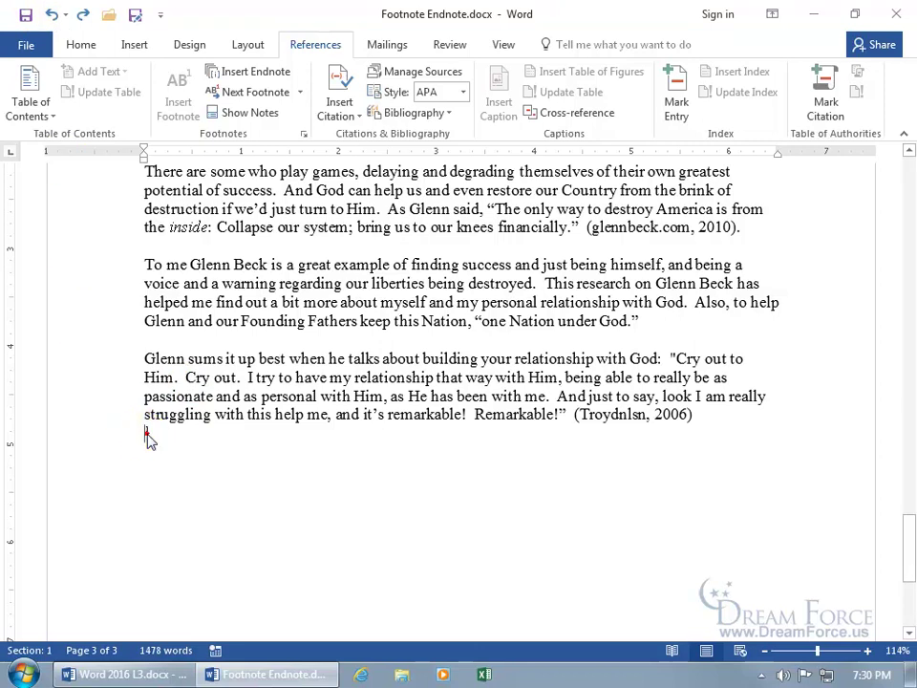
double_click(147, 433)
scroll(277, 280, up, 2)
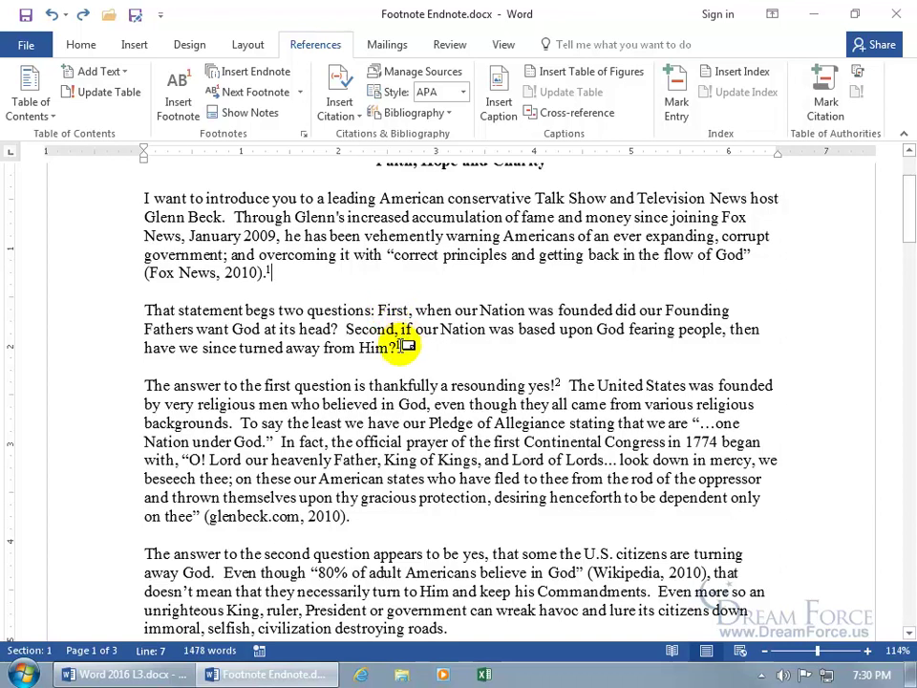
Step: Remove the endnote after '(Fox News, 2010).' and jump to the end of the document
mouse_move(405, 346)
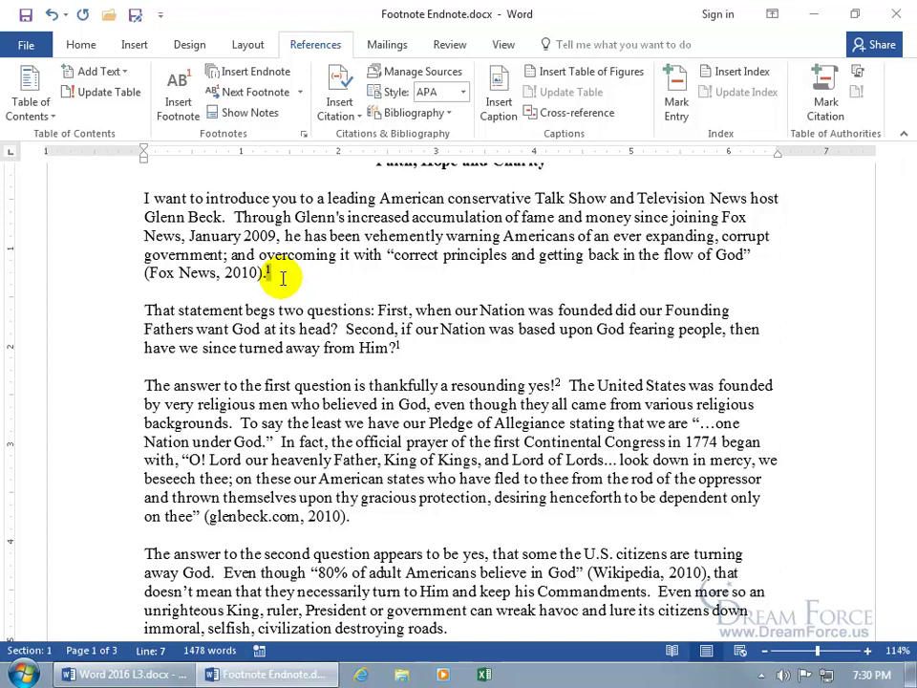
key(ctrl+z)
key(ctrl+End)
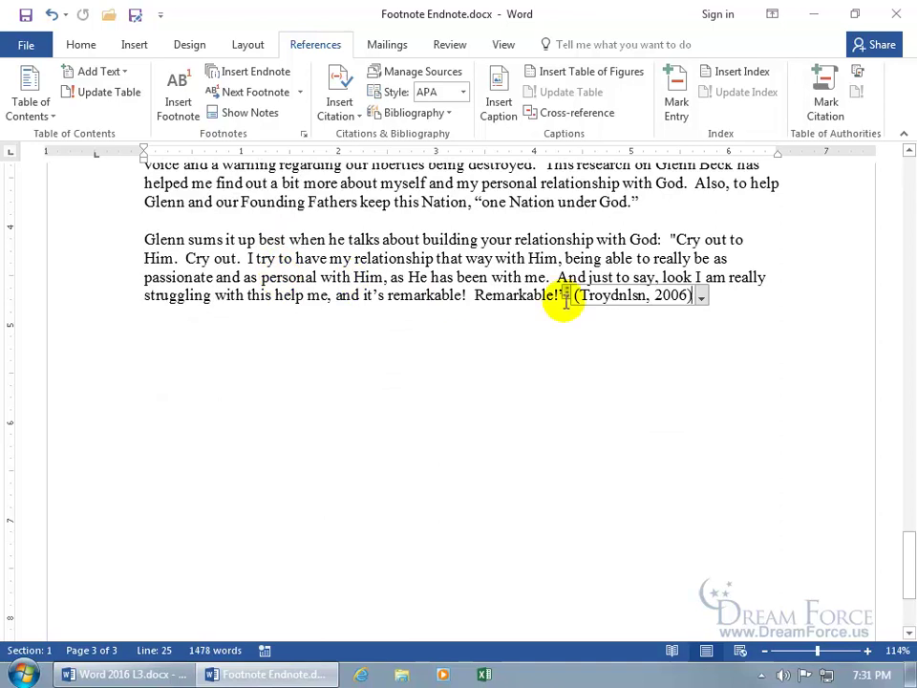
Step: Start a new page after the final citation headed 'Endnotes:', then return to the document's top
click(727, 304)
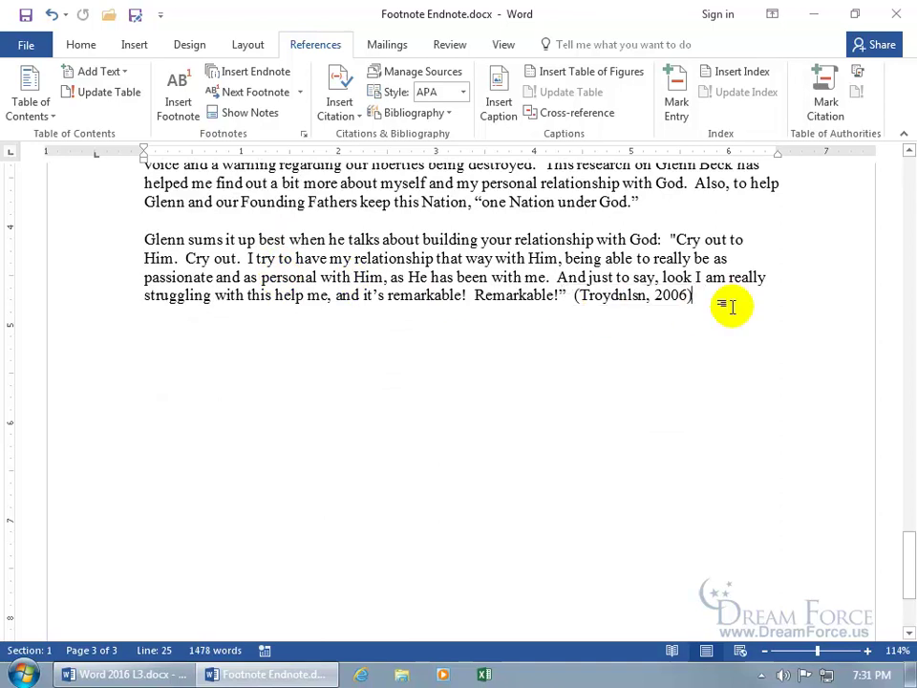
key(ctrl+Return)
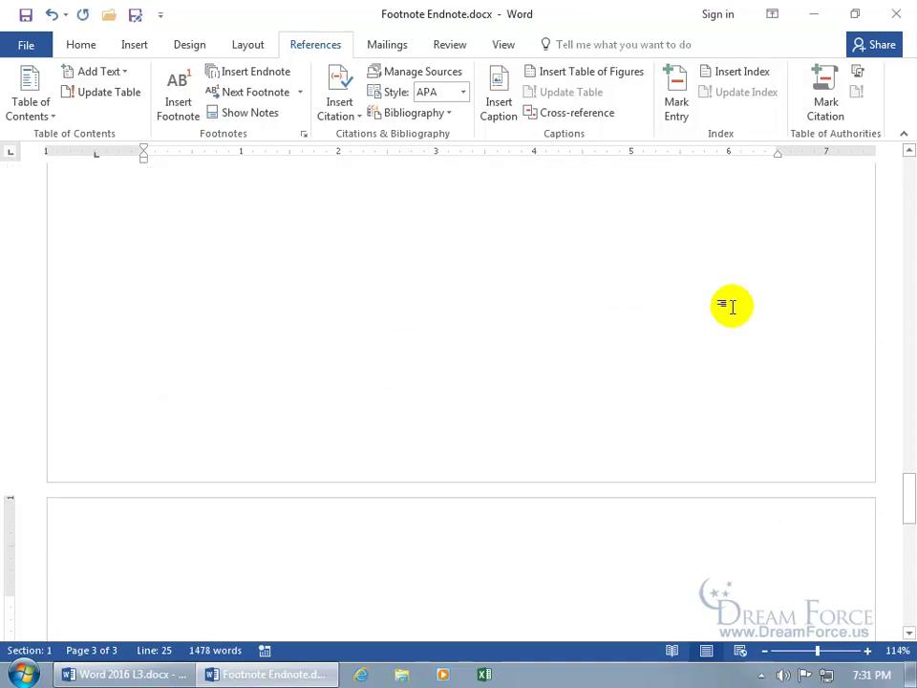
scroll(389, 434, down, 4)
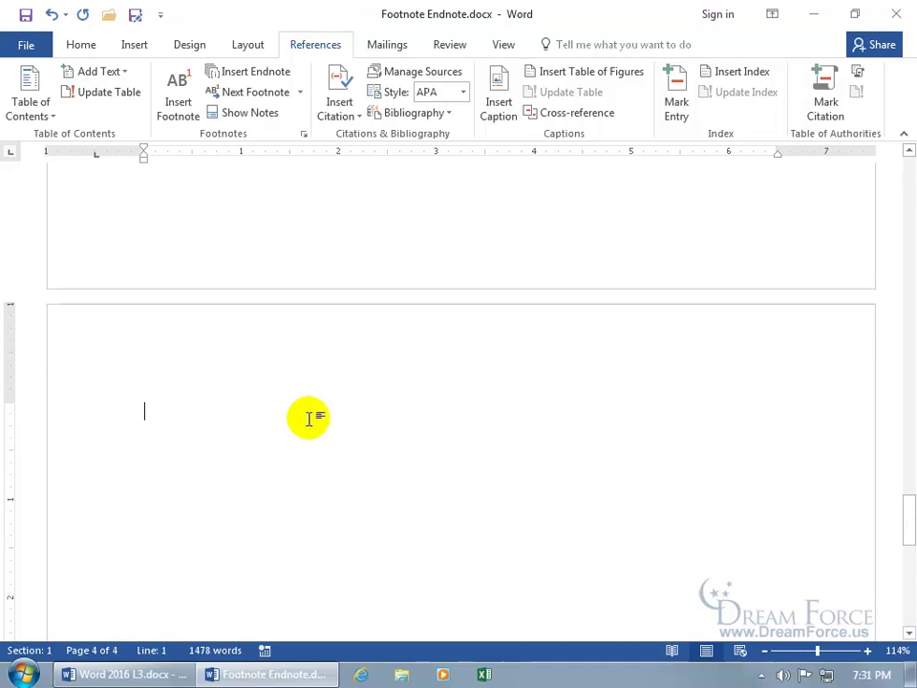
text(Endnotes:)
key(Return)
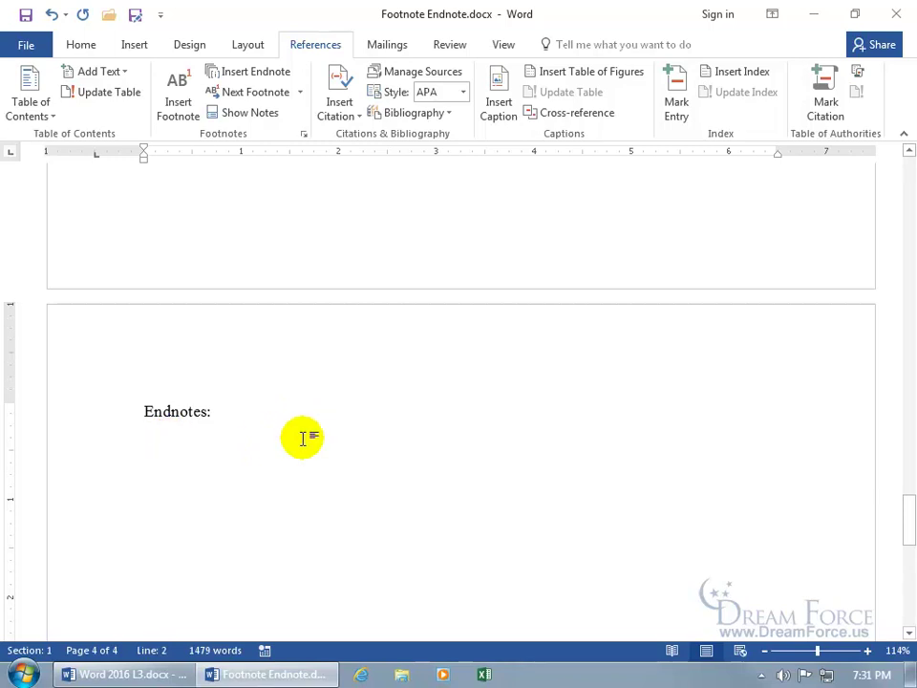
key(ctrl+Home)
Step: Add an endnote after '(Fox News, 2010).' reading 'So great to have an end to this training video!'
click(274, 399)
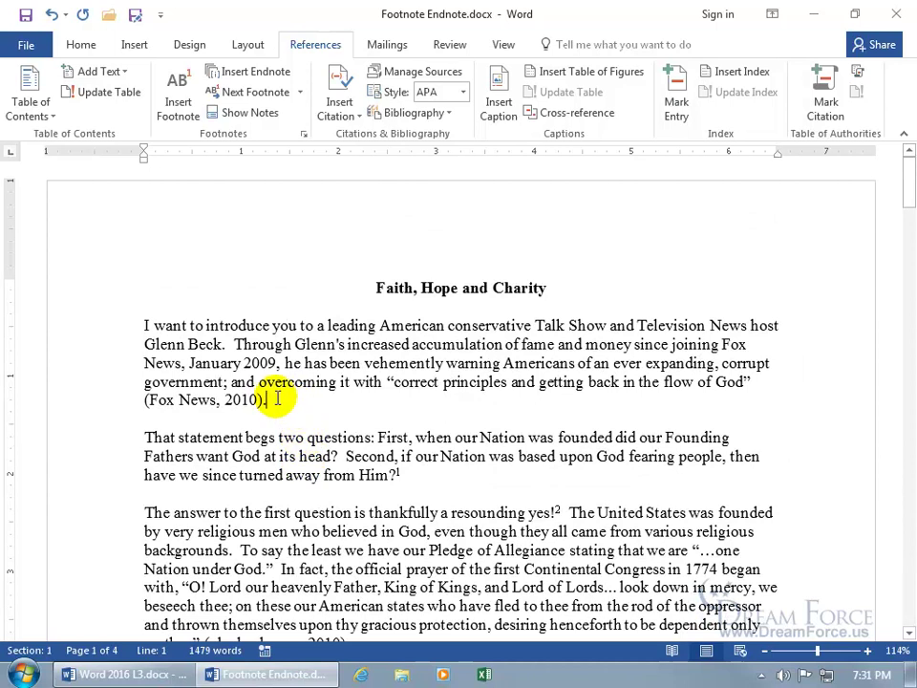
click(274, 73)
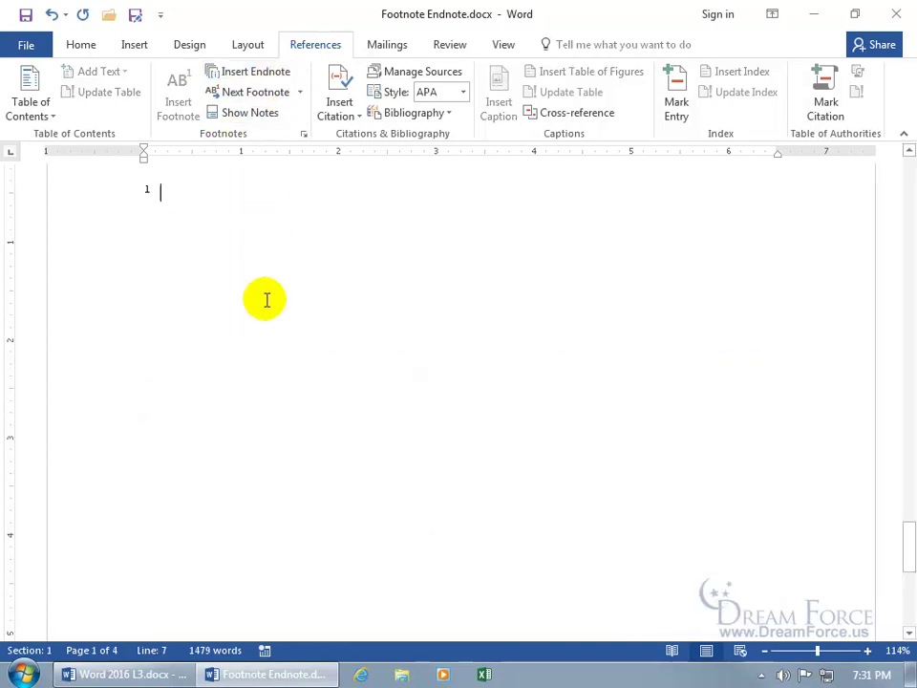
scroll(264, 249, up, 2)
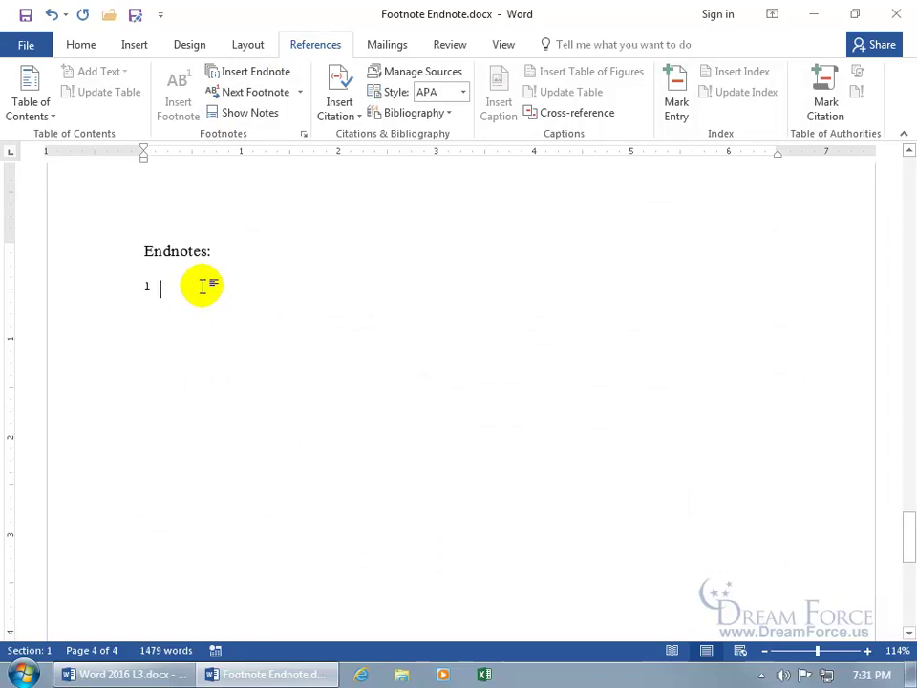
text(So great to have an end to this training video!)
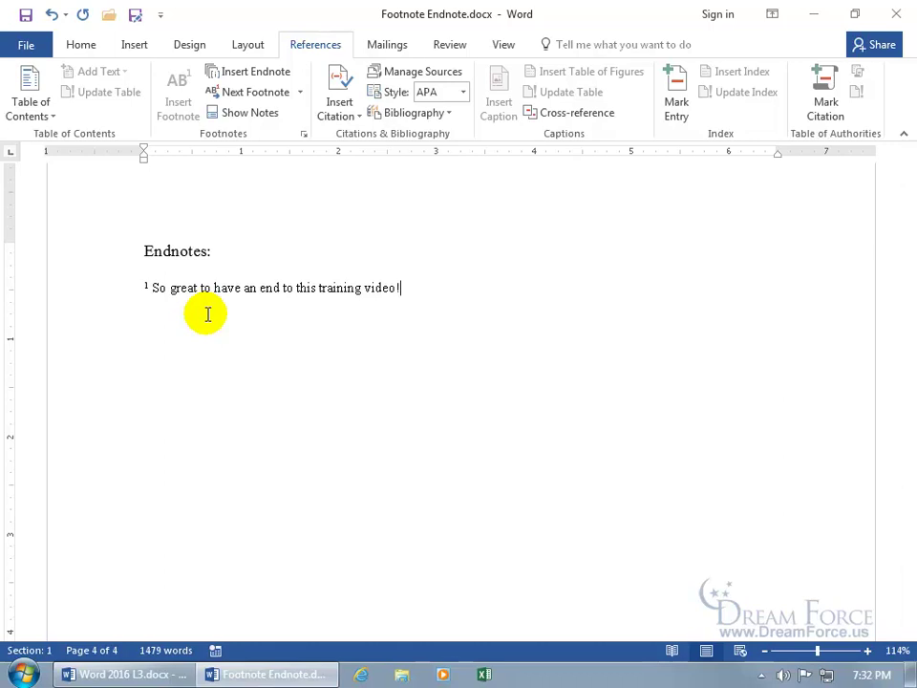
Step: Return from endnote 1 to its reference mark after '(Fox News, 2010).' in the opening paragraph
double_click(145, 287)
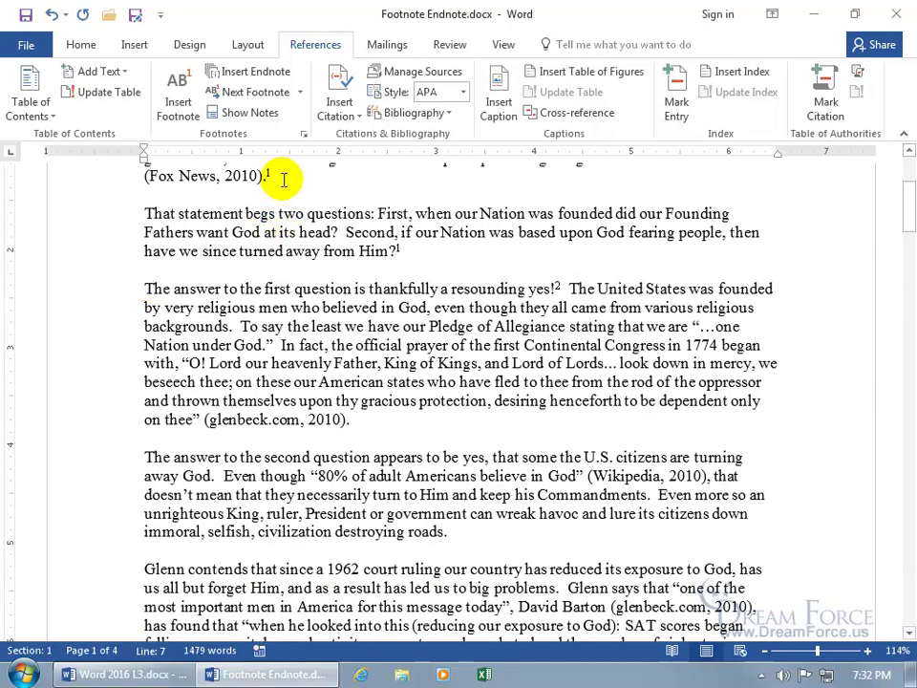
scroll(283, 179, up, 2)
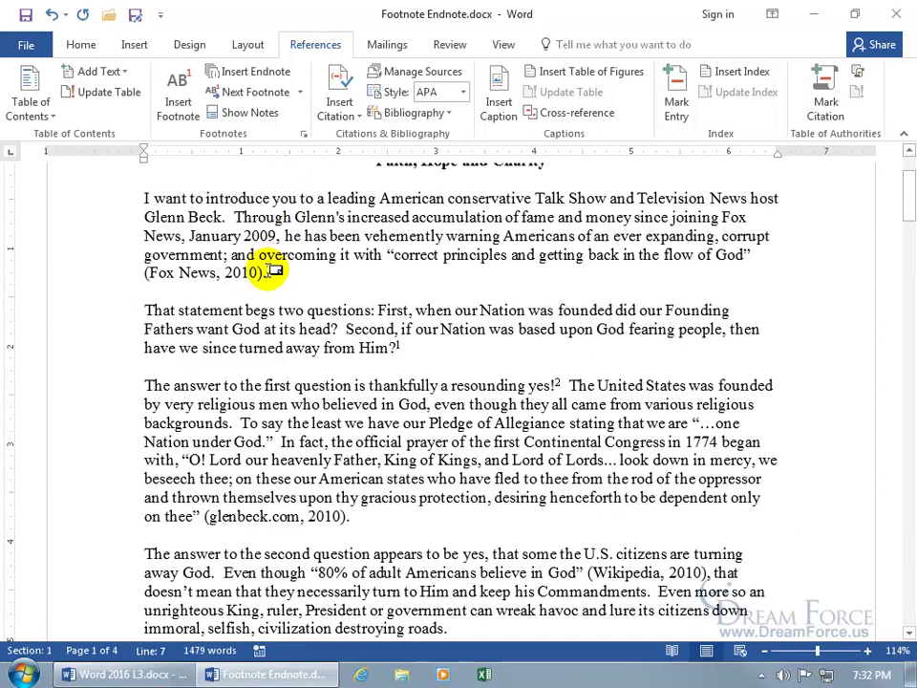
mouse_move(275, 271)
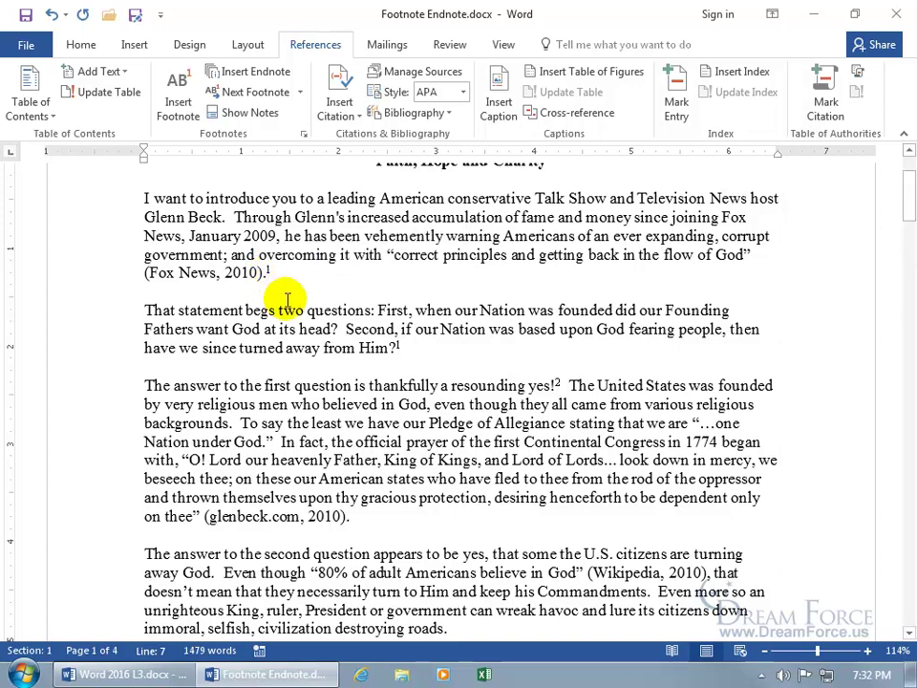
scroll(406, 329, down, 8)
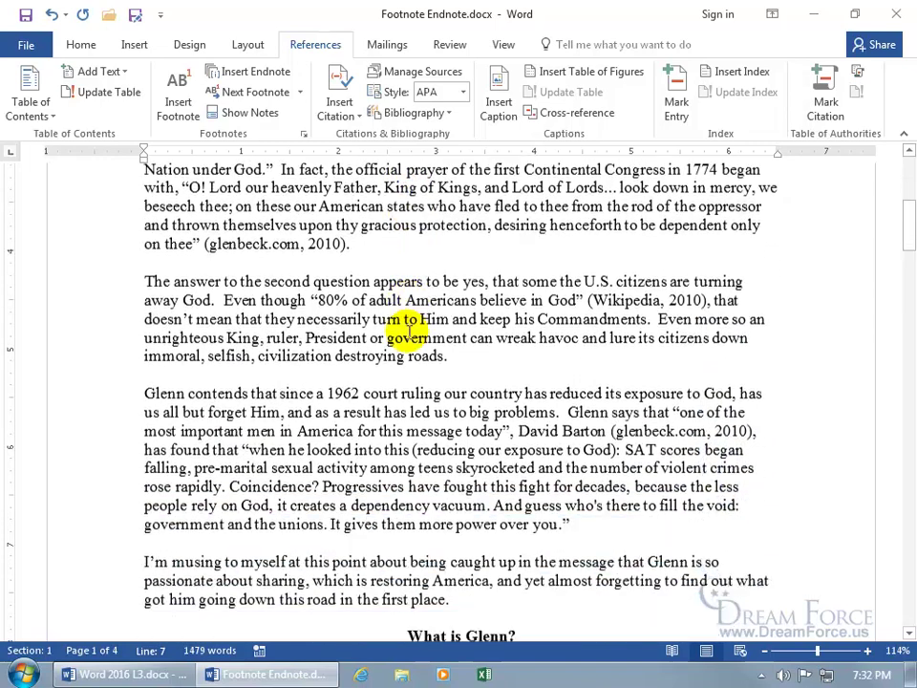
scroll(406, 329, down, 1)
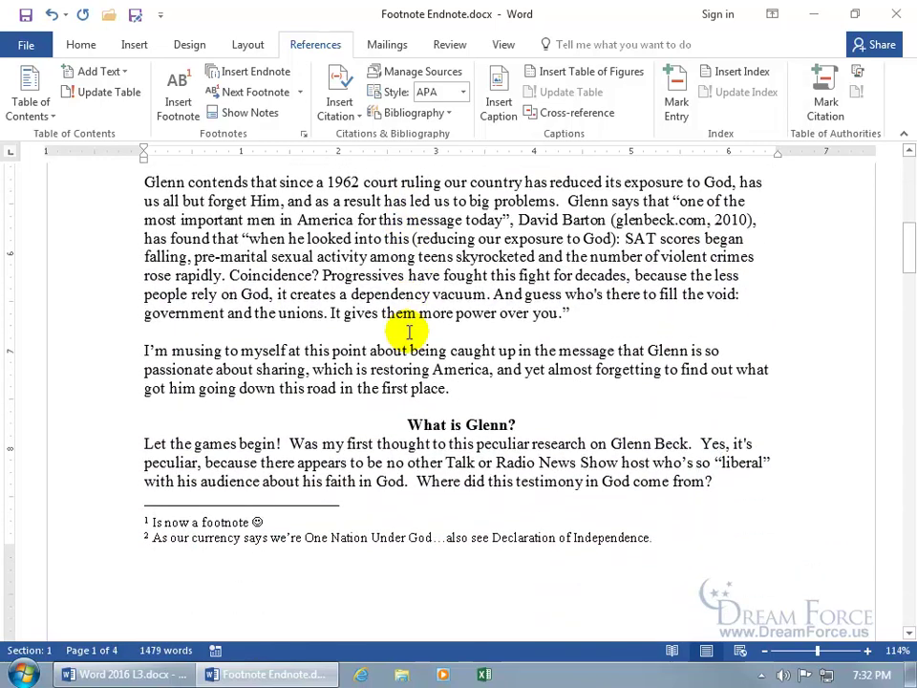
scroll(409, 329, up, 7)
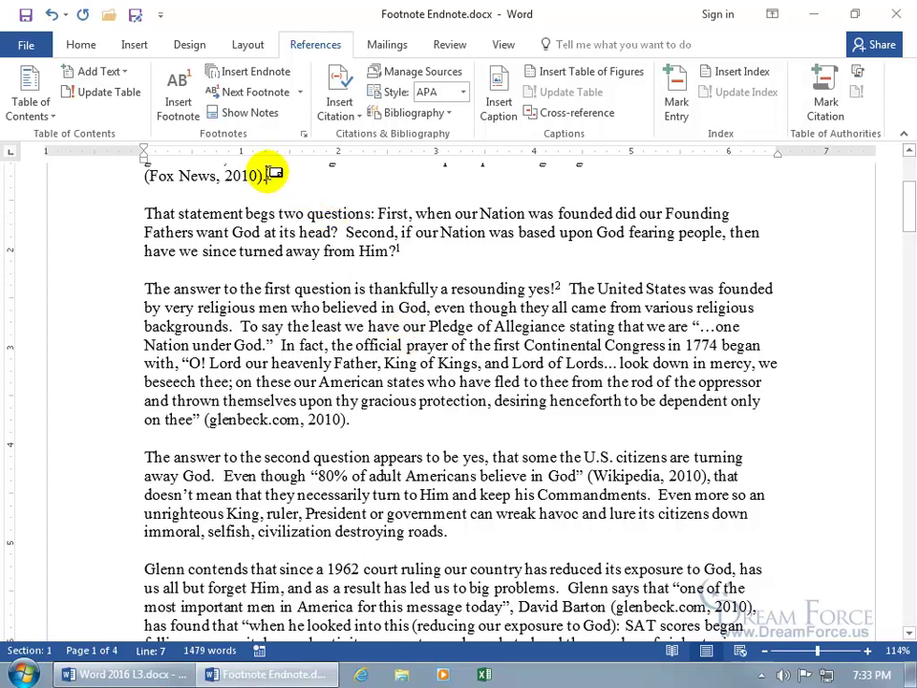
Step: Change the endnote's opening 'So' to 'So,' by accepting the grammar suggestion
double_click(273, 173)
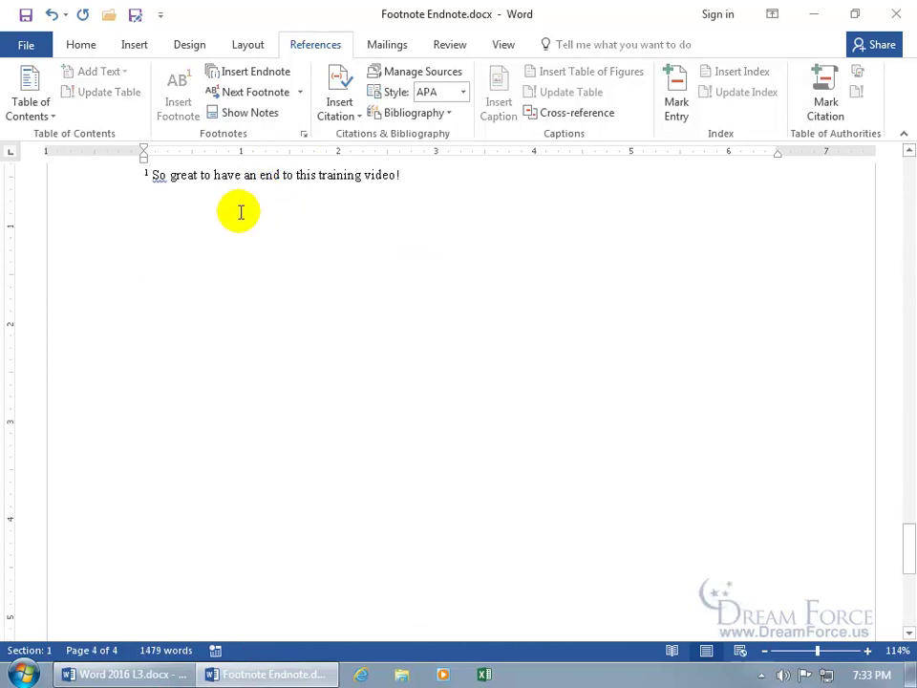
right_click(145, 175)
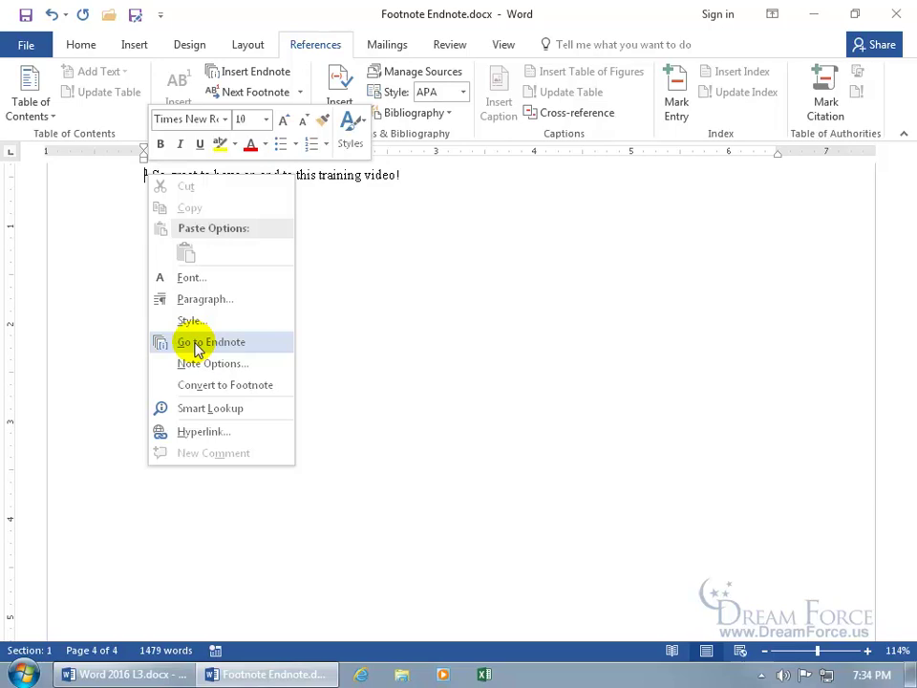
drag(152, 178, 167, 180)
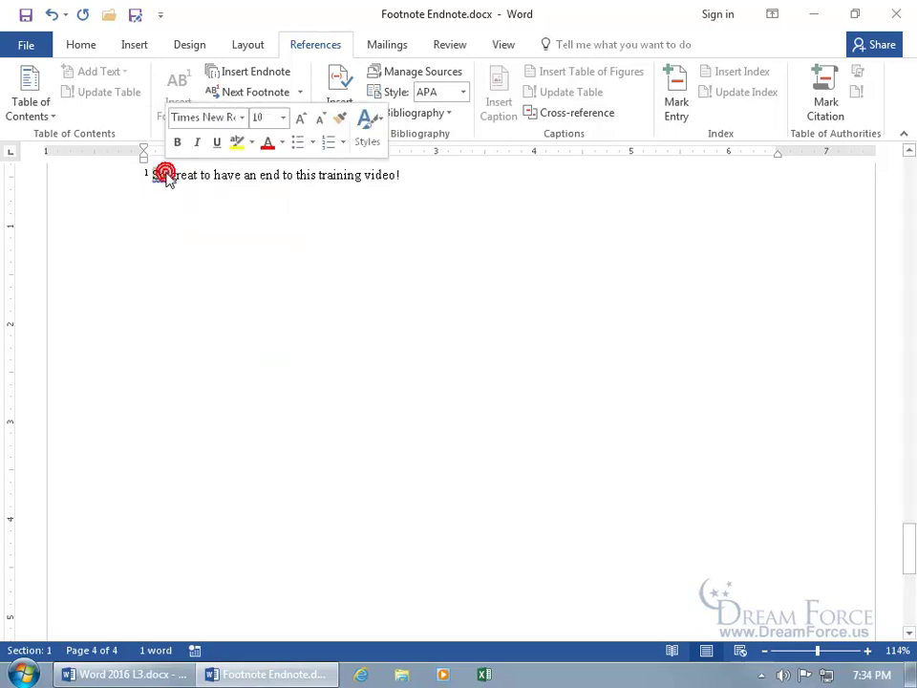
right_click(162, 180)
click(181, 195)
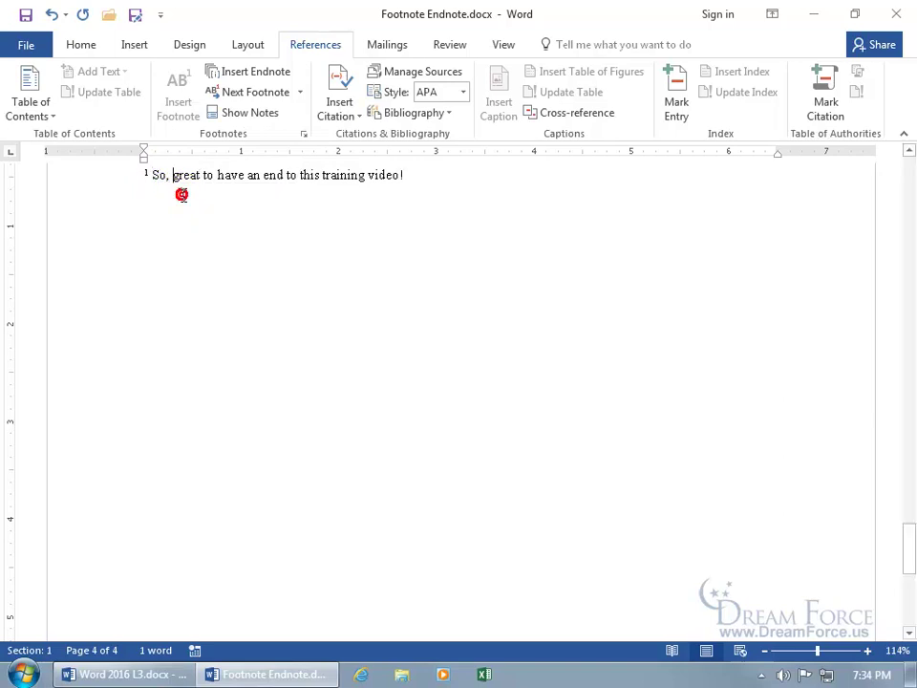
Step: Go from the endnote back to its reference mark on page 1
right_click(145, 175)
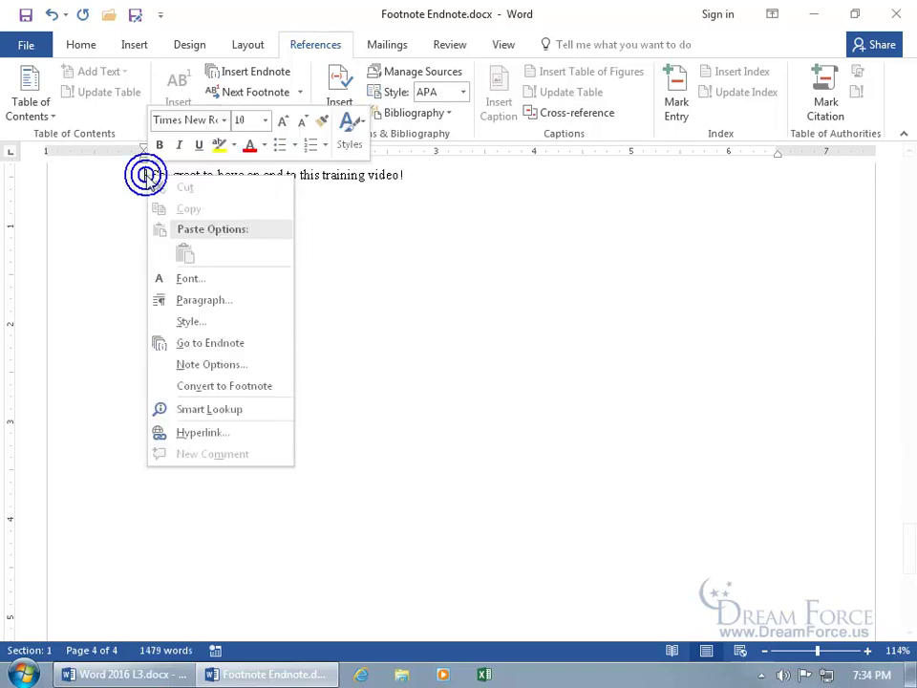
click(200, 342)
scroll(305, 306, down, 8)
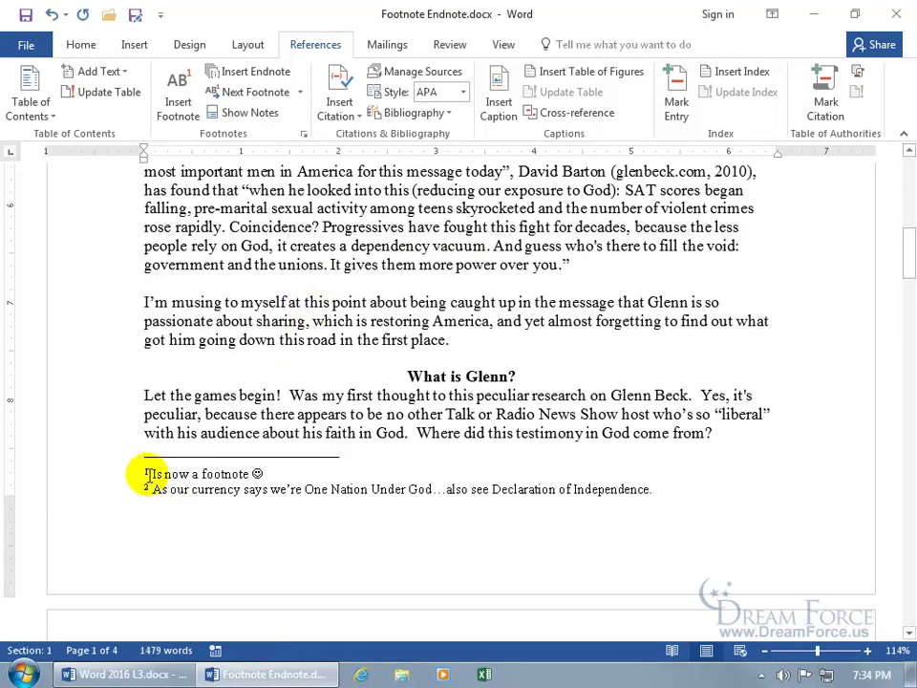
Step: Jump from footnote 1 at the bottom of page 1 to its reference mark after 'Him?'
right_click(145, 475)
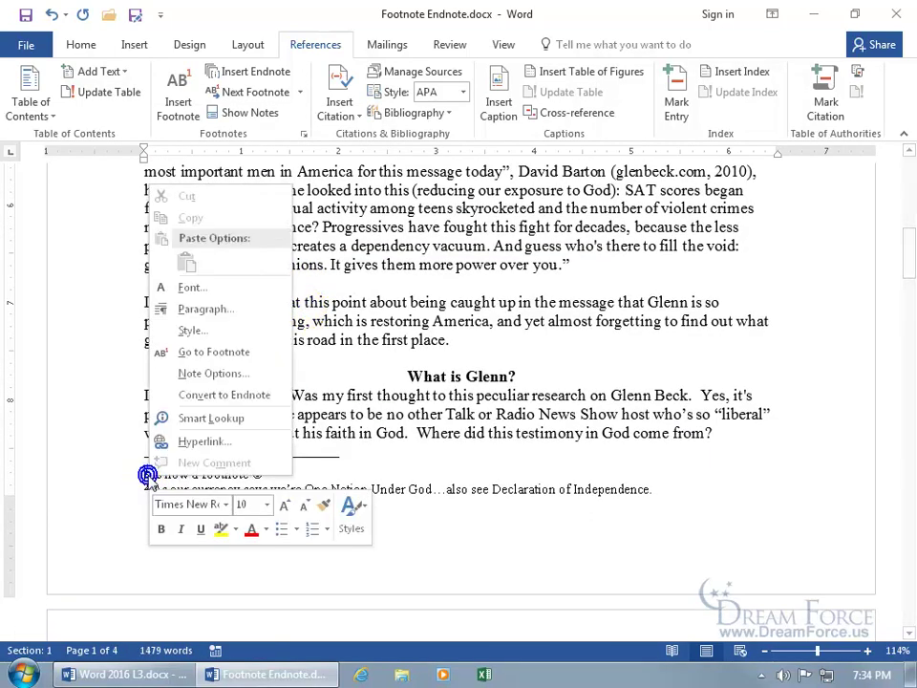
click(221, 361)
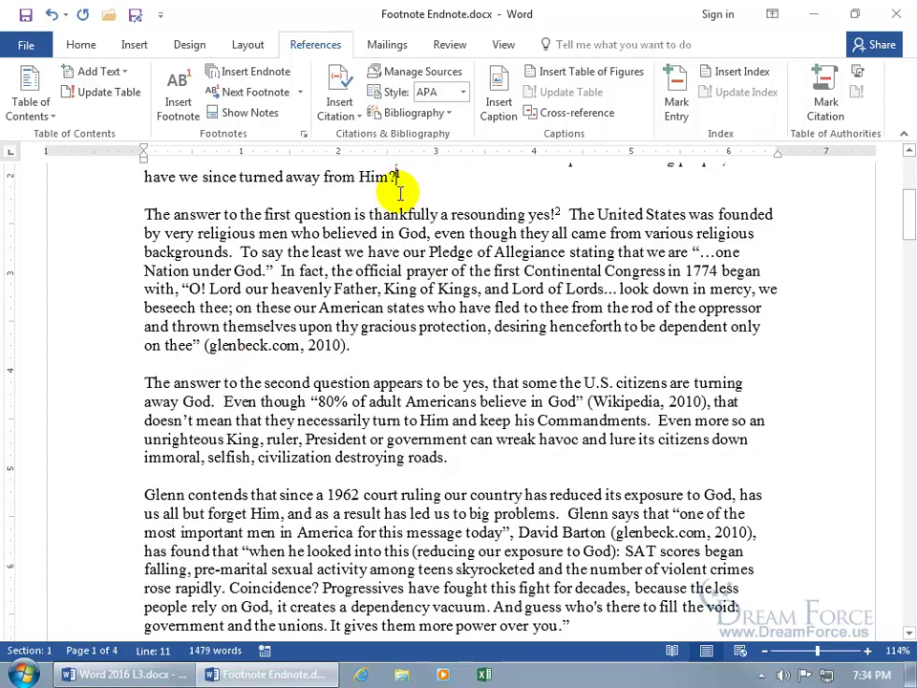
scroll(402, 191, up, 3)
click(270, 248)
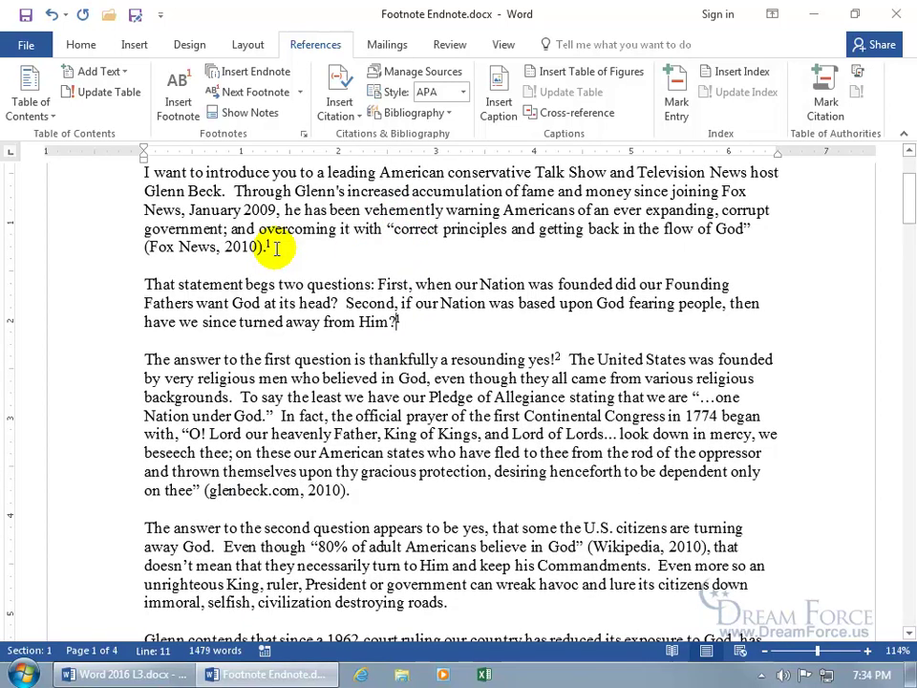